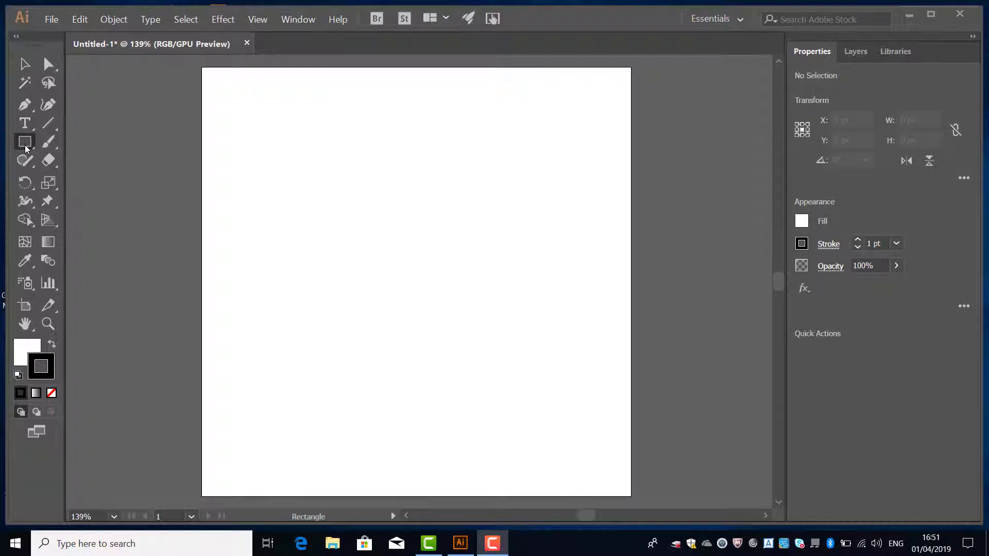
- Create an exact 100 × 100 px square near the top-left of the artboard with the Rectangle Tool
click(25, 142)
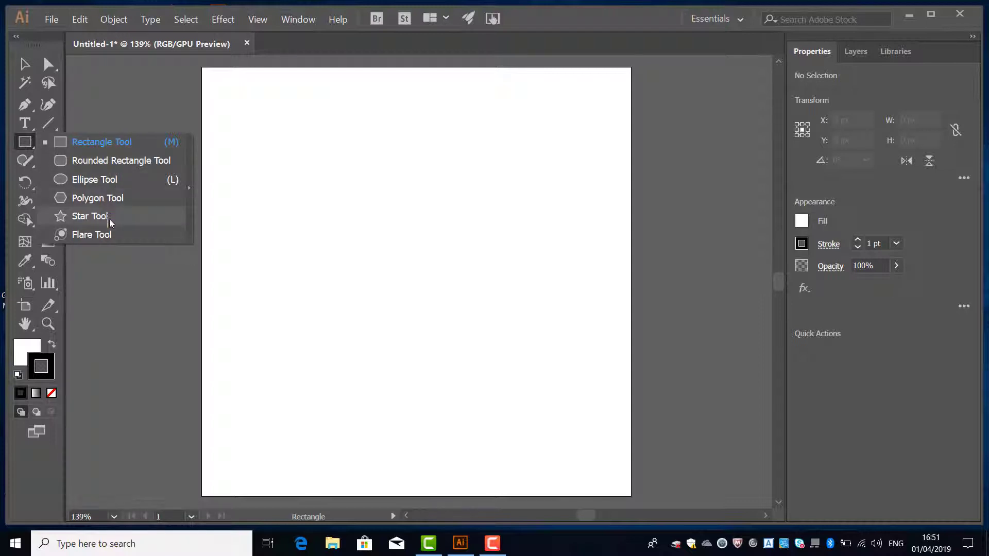
click(81, 145)
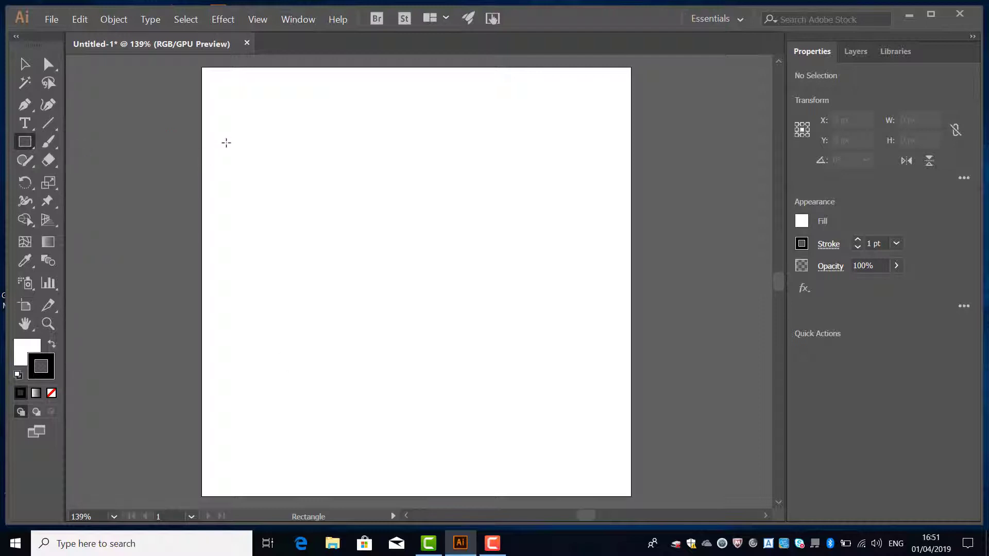
double_click(218, 94)
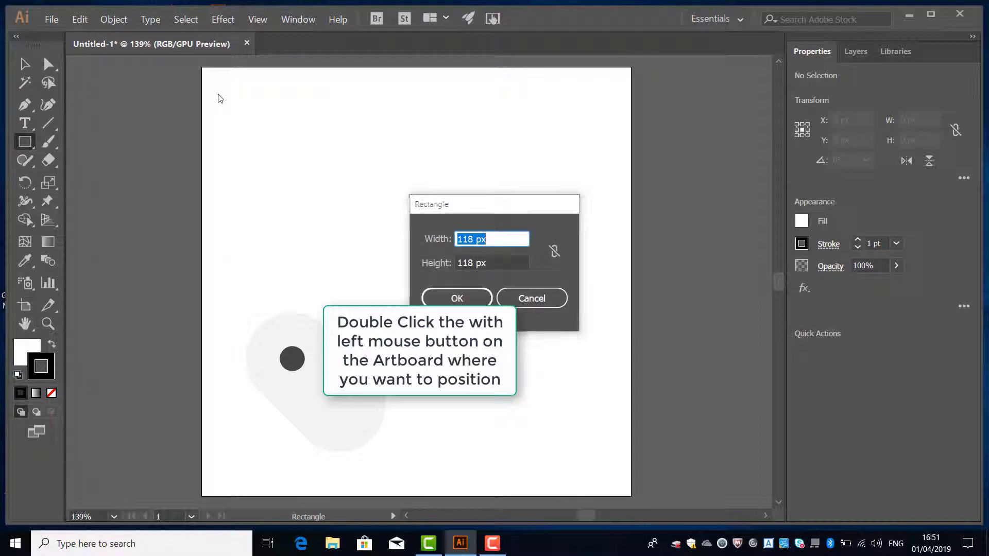
drag(474, 239, 443, 232)
text(1)
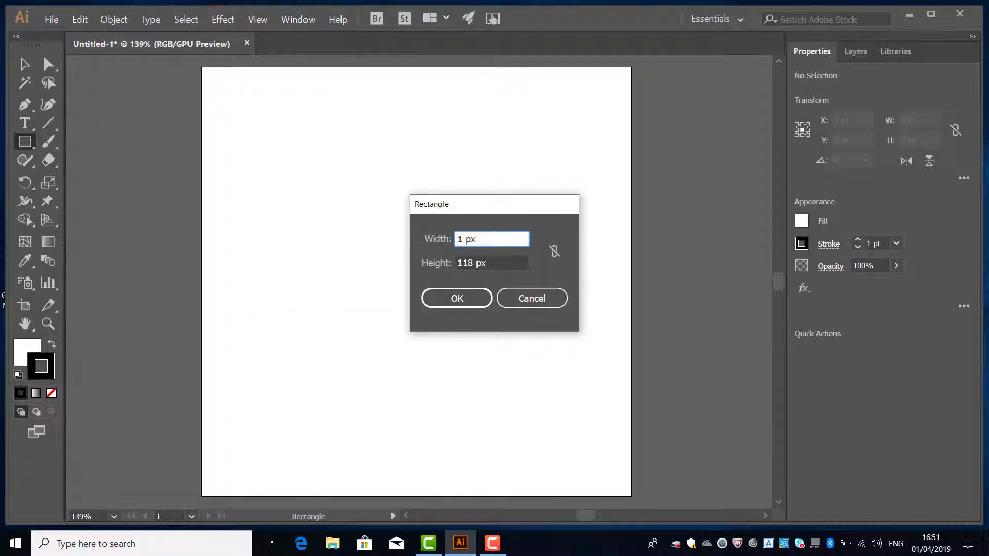
text(00)
drag(471, 265, 437, 261)
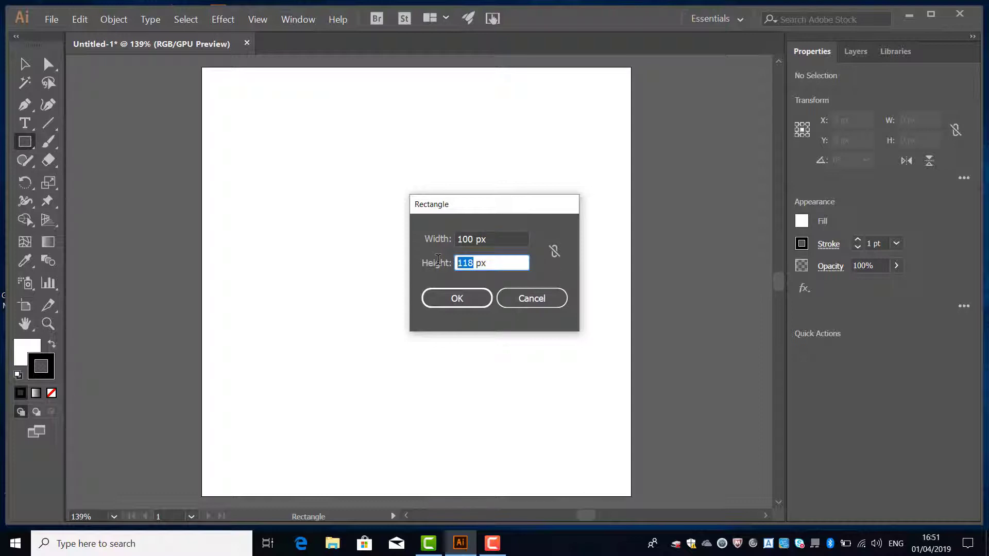
text(100)
click(447, 300)
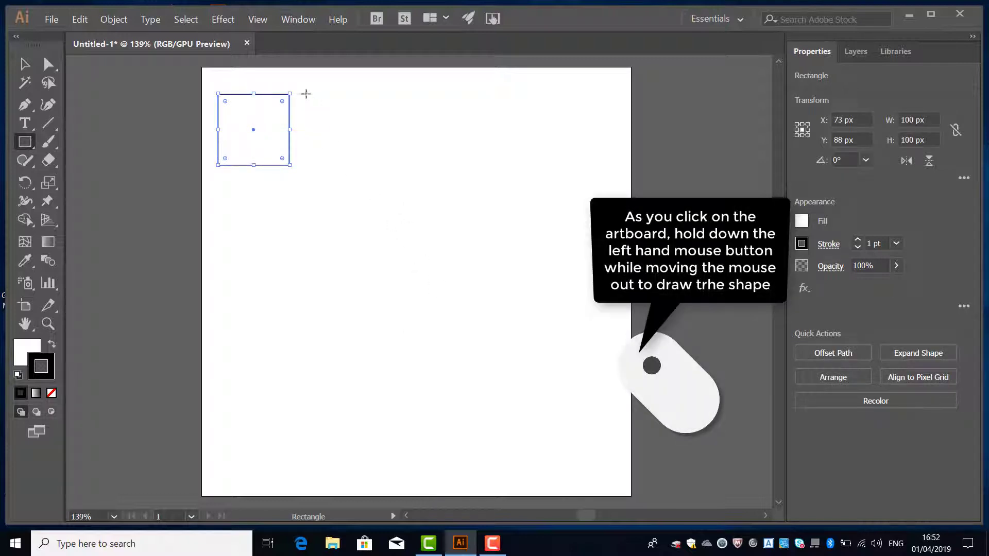
- Drag out a tall 81 × 181 px rectangle, then a Shift-constrained 123 × 123 px square to its right
mouse_move(306, 94)
mouse_down()
mouse_move(364, 199)
mouse_move(341, 168)
mouse_move(319, 220)
mouse_move(377, 232)
mouse_move(355, 212)
mouse_move(366, 206)
mouse_move(351, 205)
mouse_move(364, 224)
mouse_up()
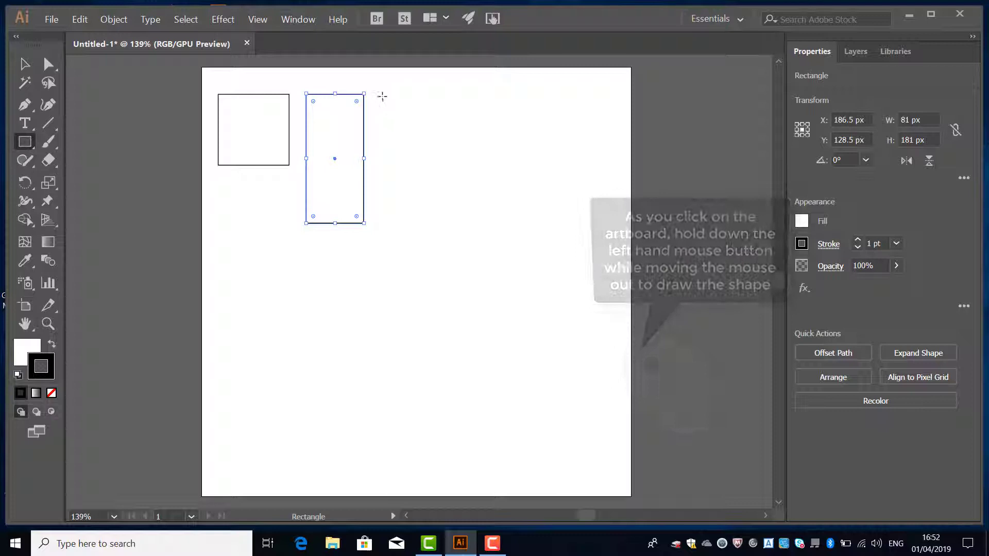
drag(383, 95, 444, 181)
key(shift)
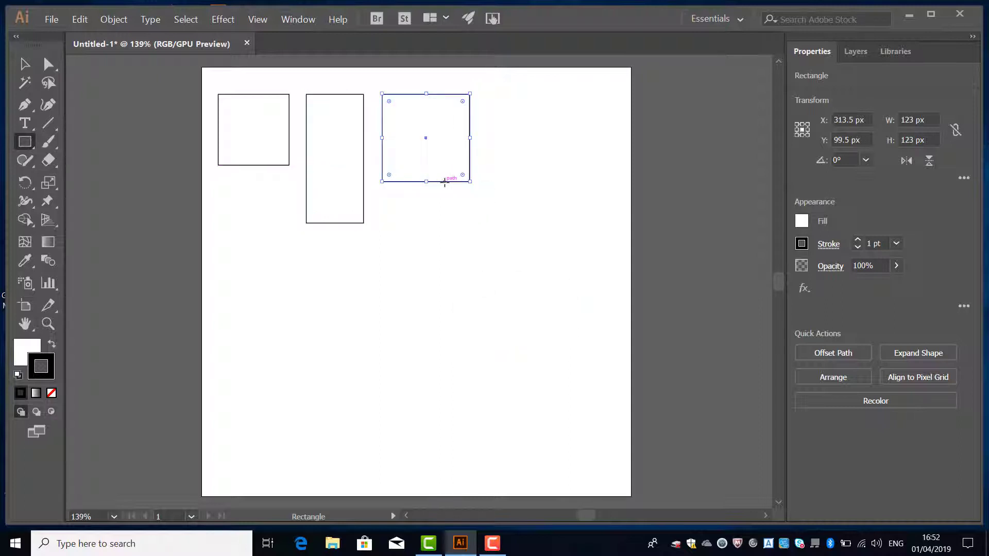
- With the Ellipse Tool, add a 100 × 100 px circle below the square and an 81 × 112 px oval beside it
click(26, 142)
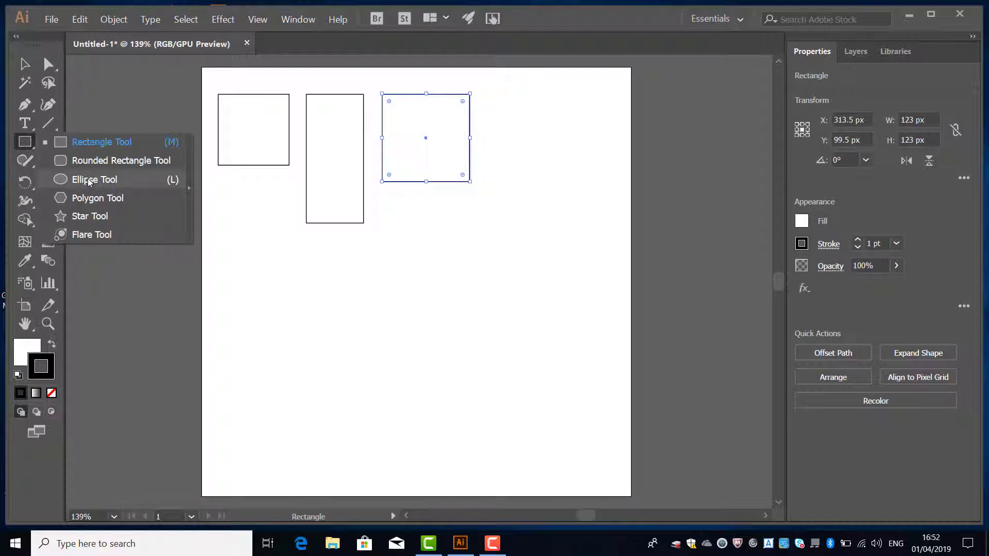
click(89, 181)
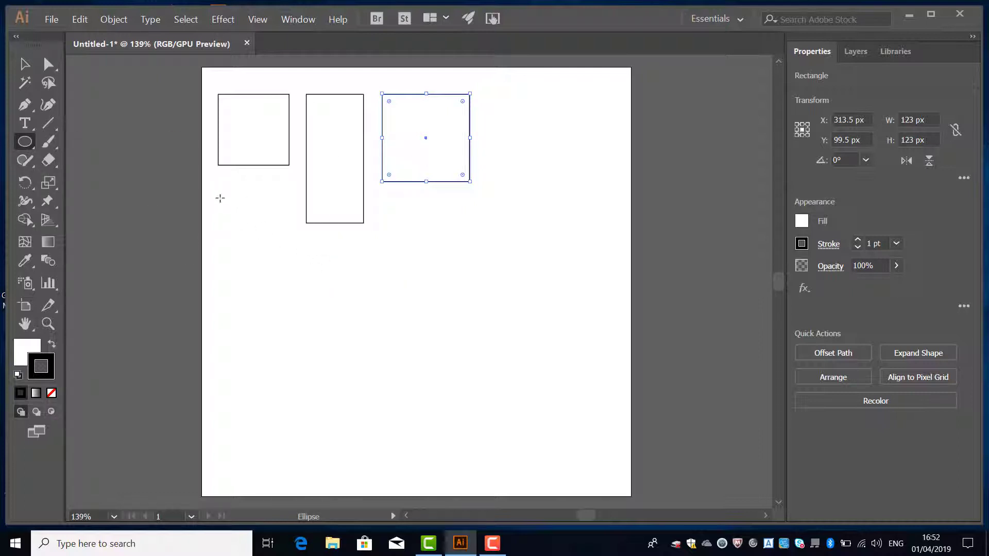
click(220, 199)
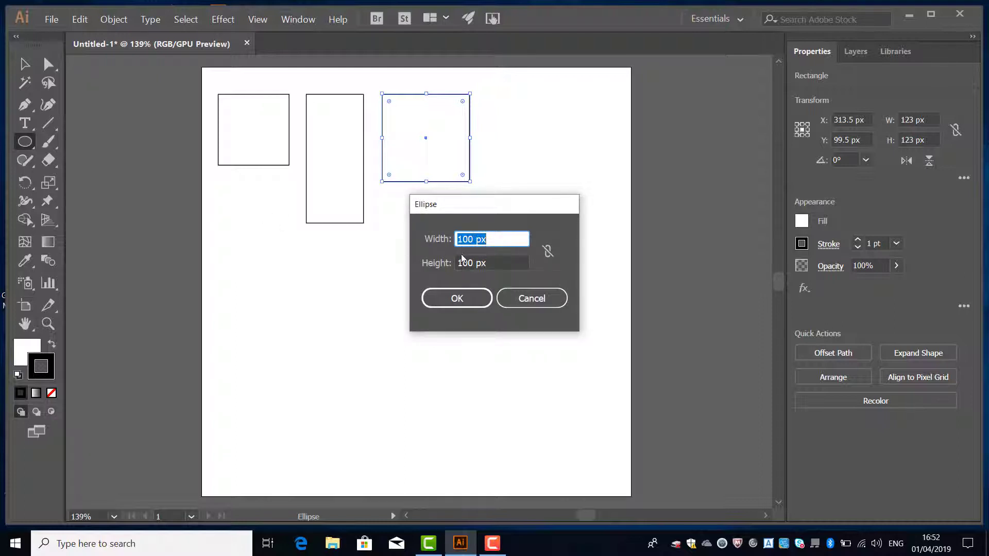
click(463, 302)
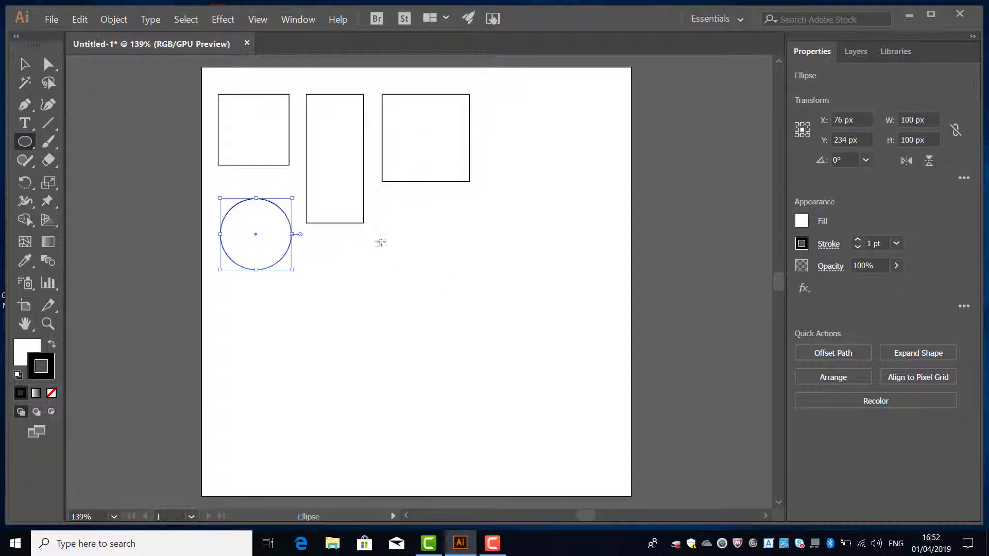
drag(393, 218, 450, 299)
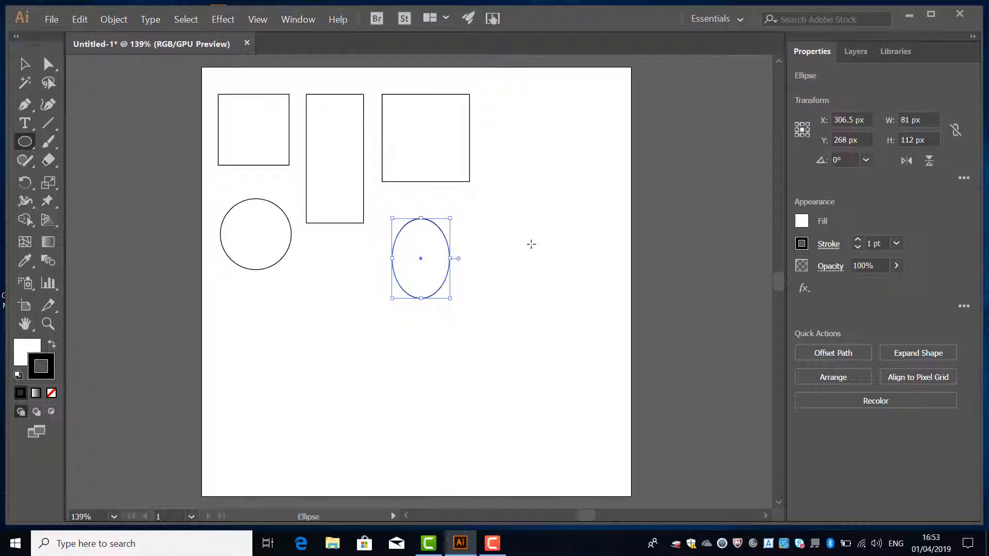
- Add a Shift-drawn 67 px circle and a centre-drawn 92 px circle right of the oval
drag(494, 203, 541, 241)
key(shift)
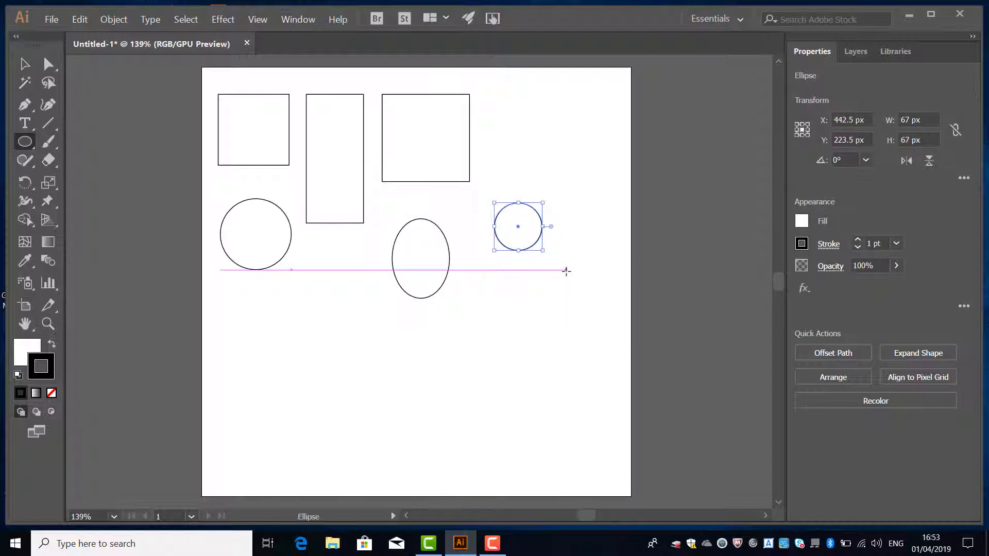
key(alt)
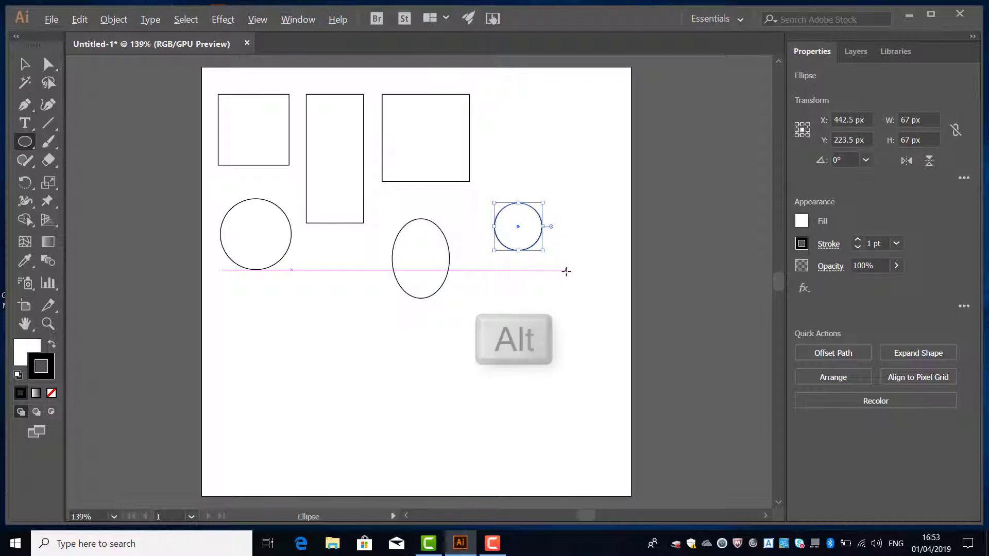
drag(565, 271, 587, 304)
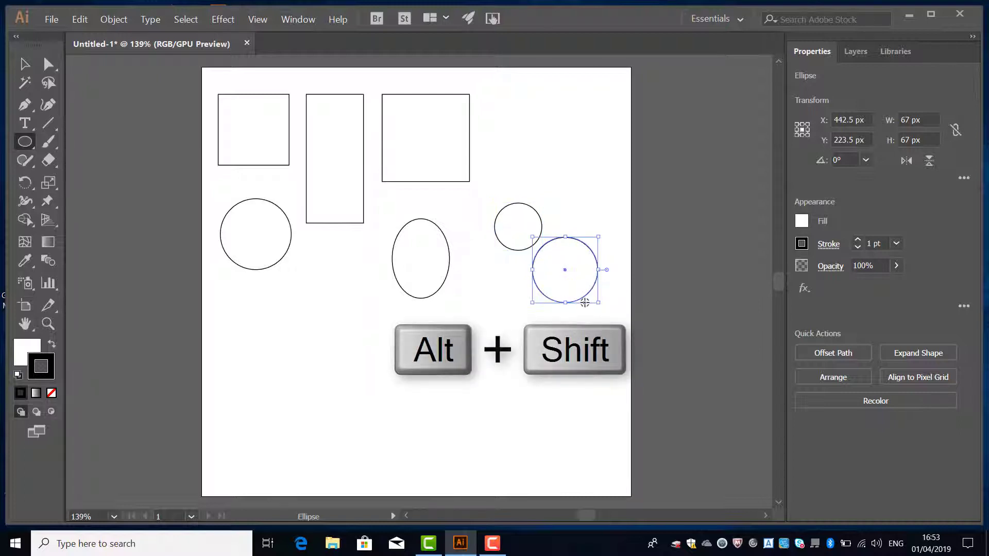
- Draw a 128 × 117 px rounded rectangle below the first circle and zoom in on it
click(25, 142)
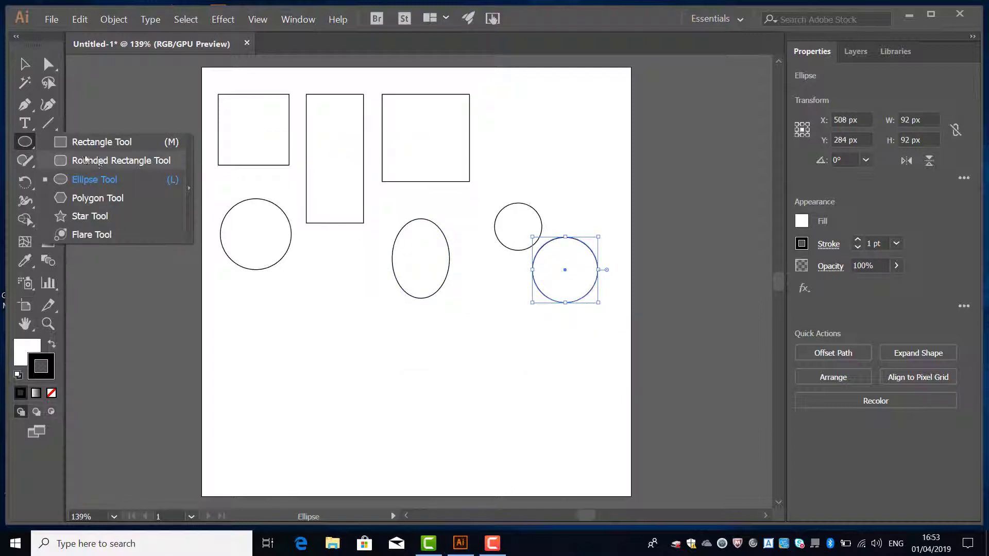
click(96, 161)
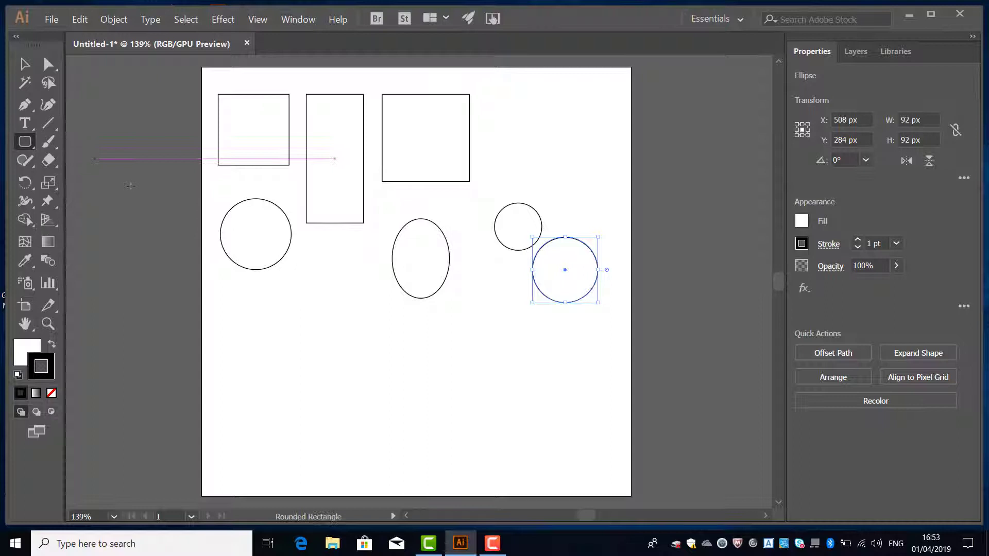
drag(231, 291, 324, 374)
click(48, 324)
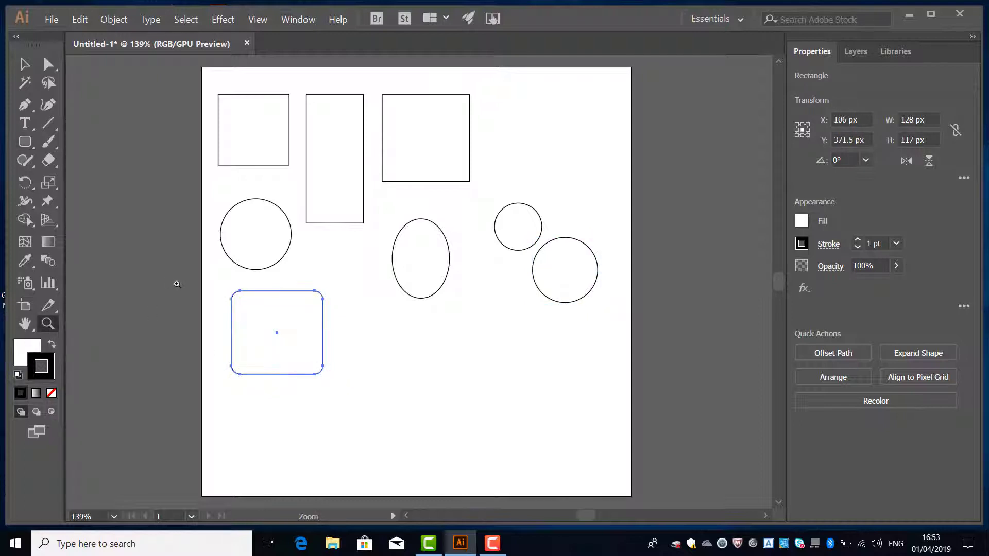
drag(209, 278, 406, 263)
alt+click(393, 371)
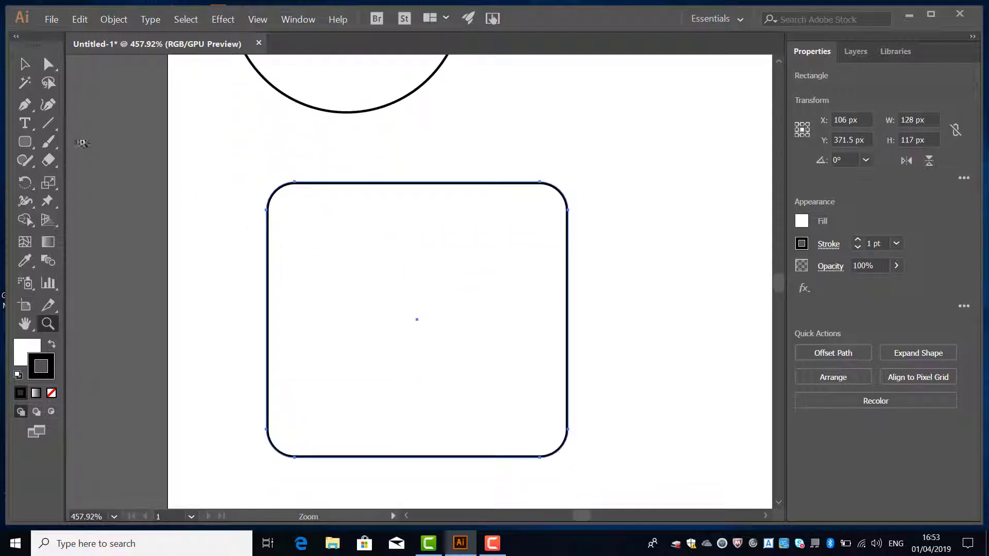
- Drag a live-corner widget with Direct Selection to enlarge the rectangle's corner radius
click(48, 66)
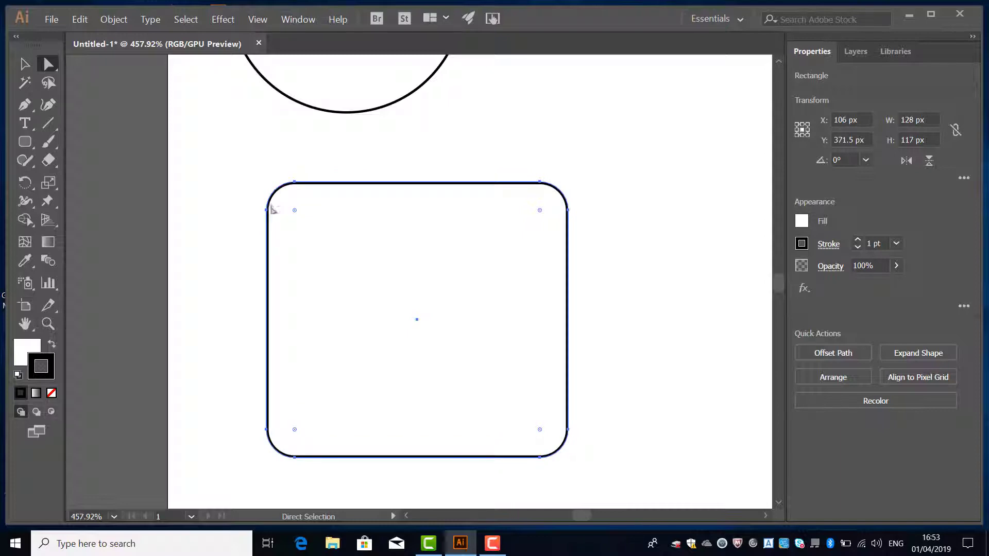
drag(296, 211, 322, 237)
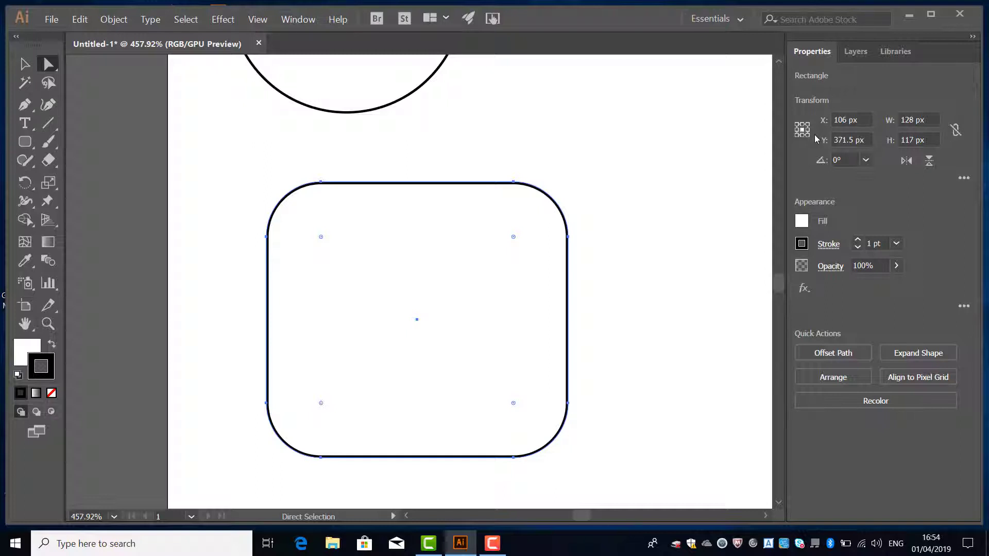
- Set the rectangle's corner radius to 20 px for all corners in the transform options
click(964, 178)
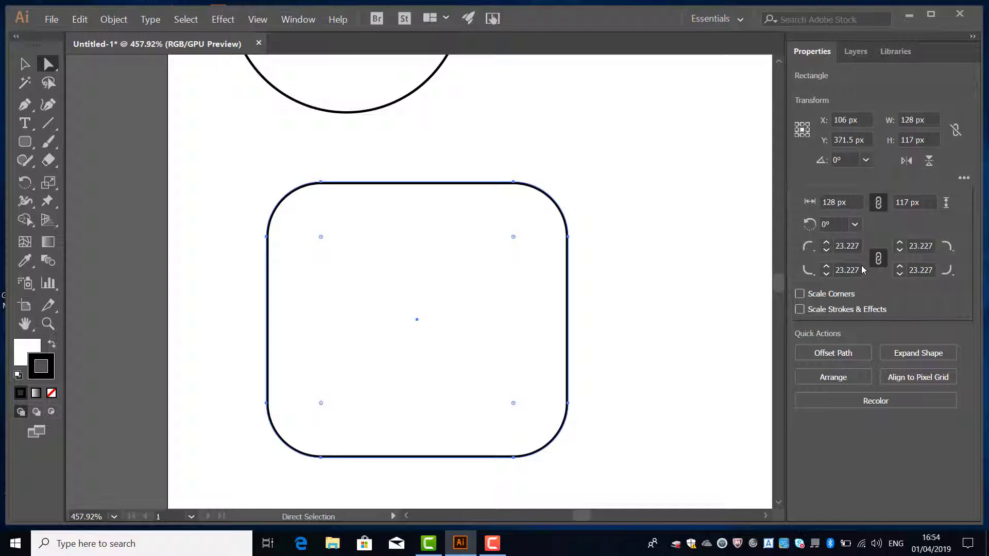
double_click(859, 245)
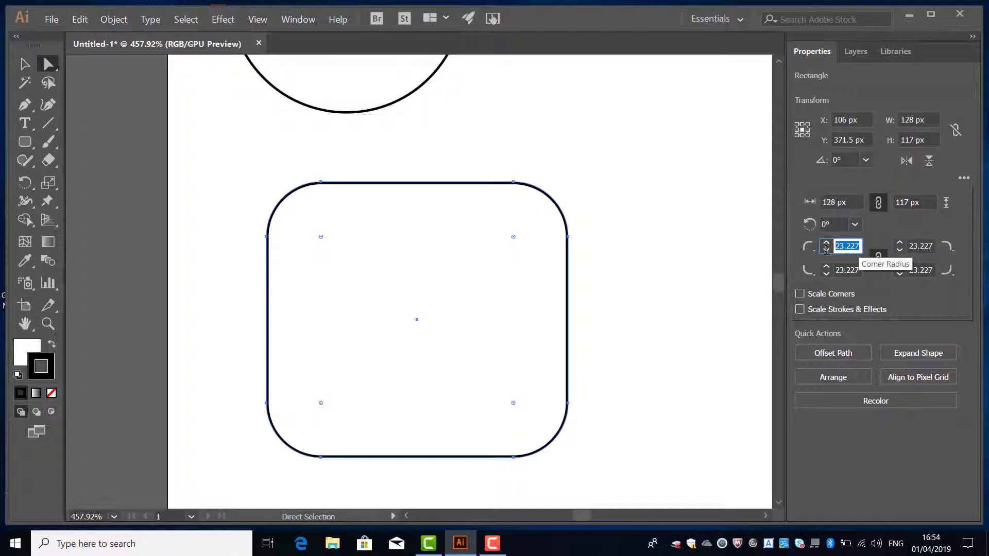
text(20)
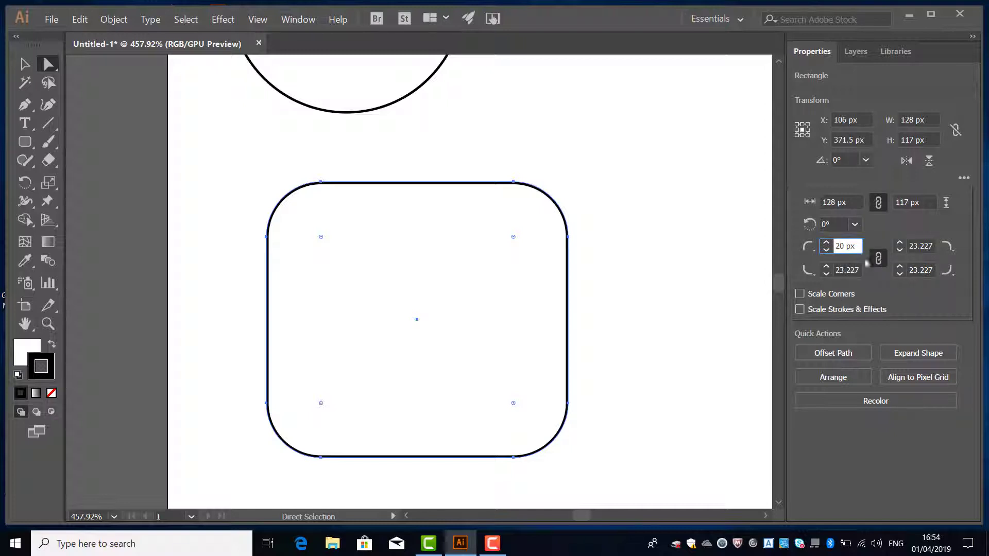
key(Return)
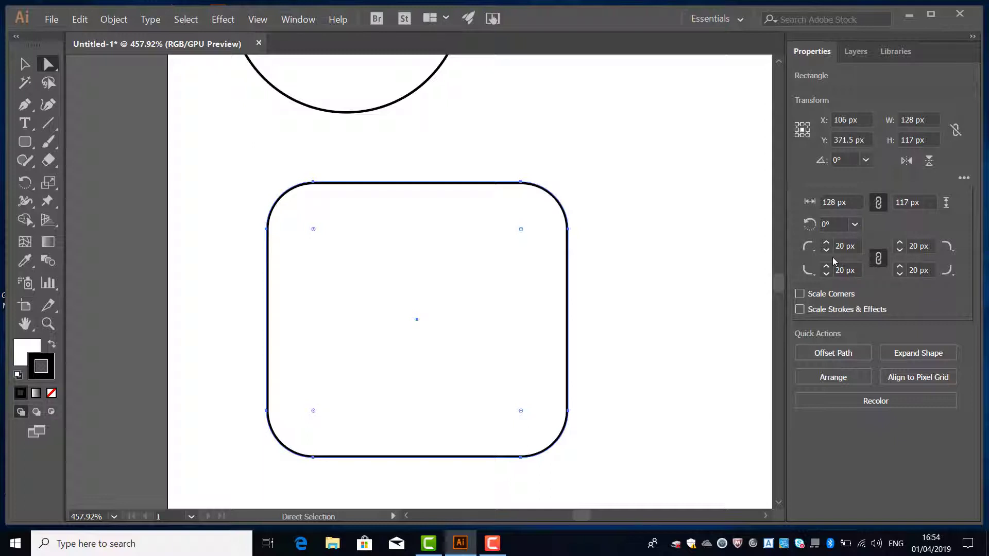
- Unlink the corner radii and set the top-left and top-right corners to 30 px
click(878, 259)
click(833, 246)
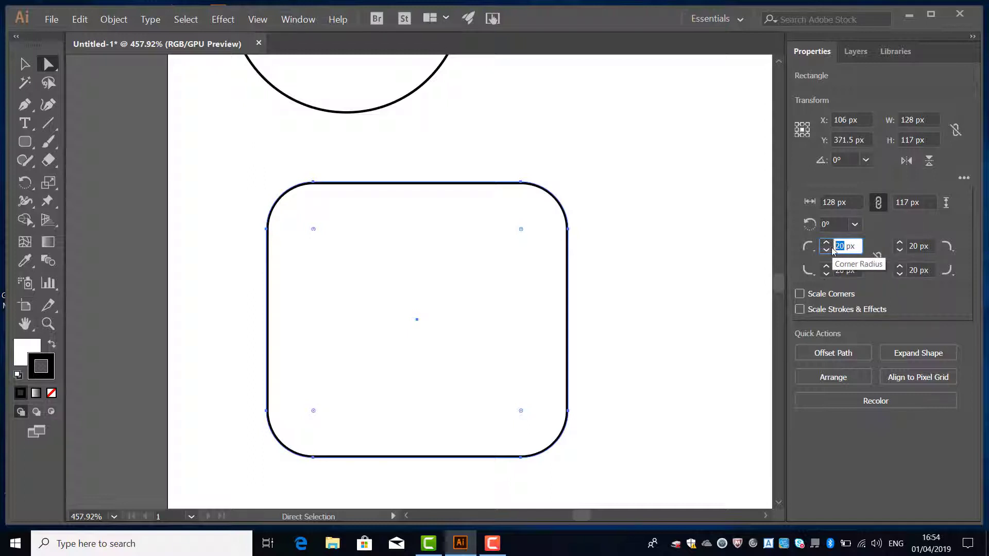
text(30)
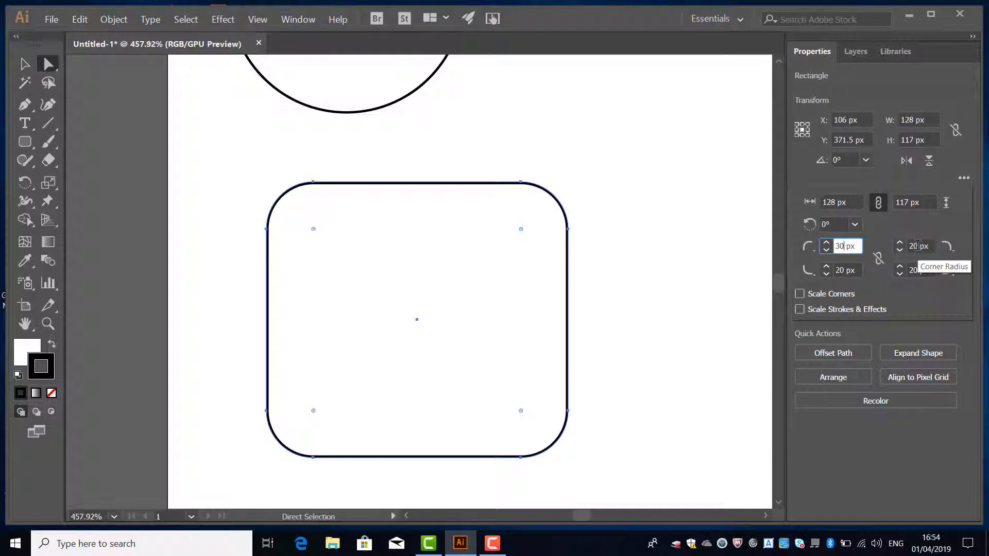
click(919, 246)
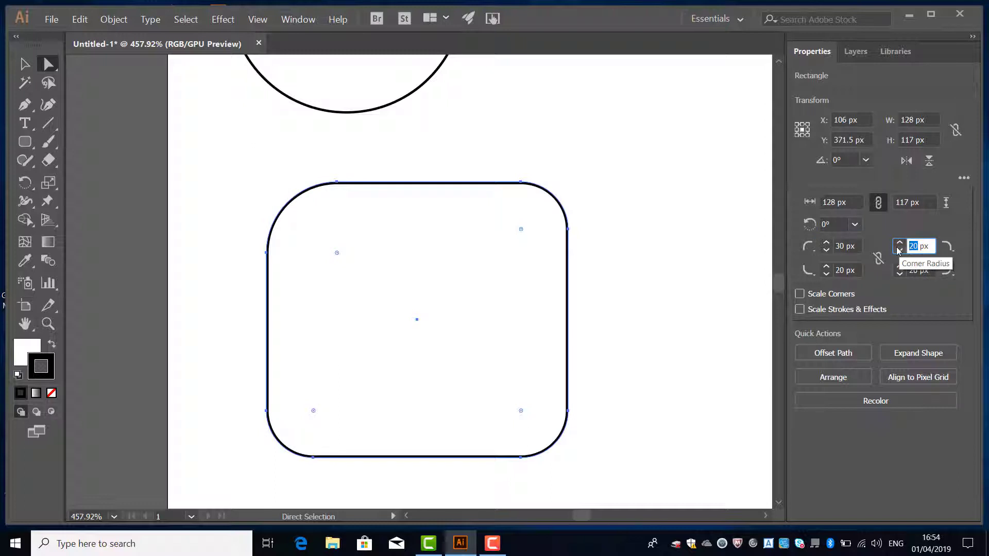
text(30)
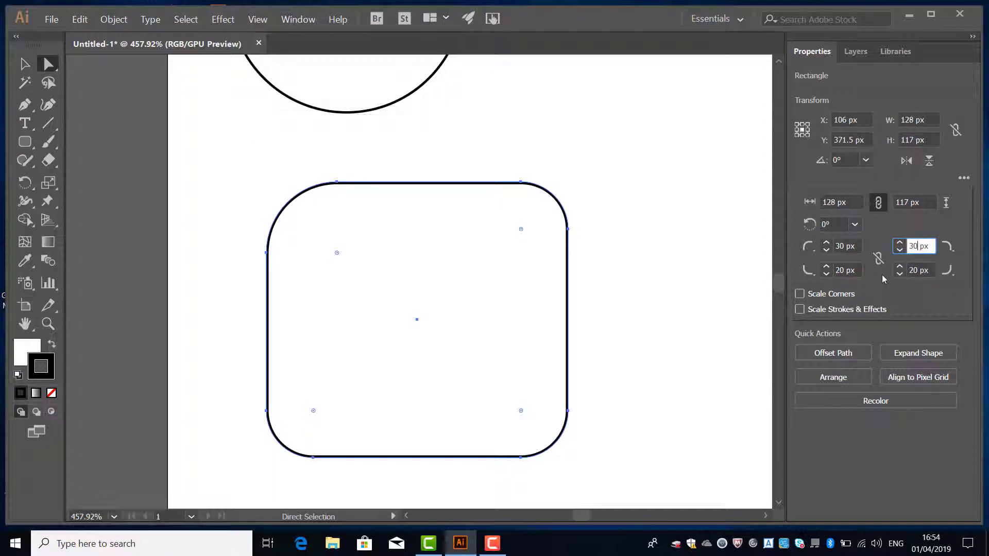
key(Return)
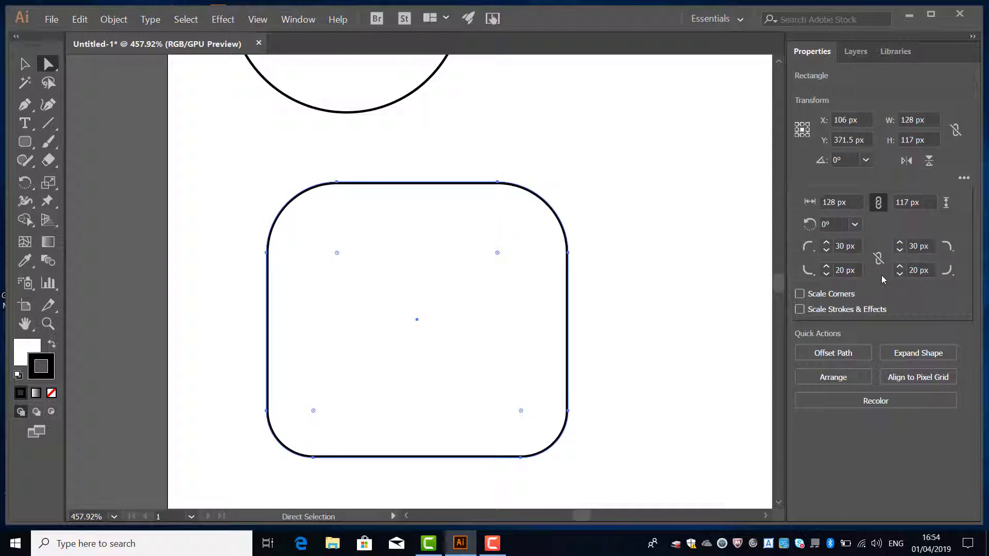
- Change the bottom-left, bottom-right and top-right corner types to Inverted Round, then start on the top-left corner
click(815, 276)
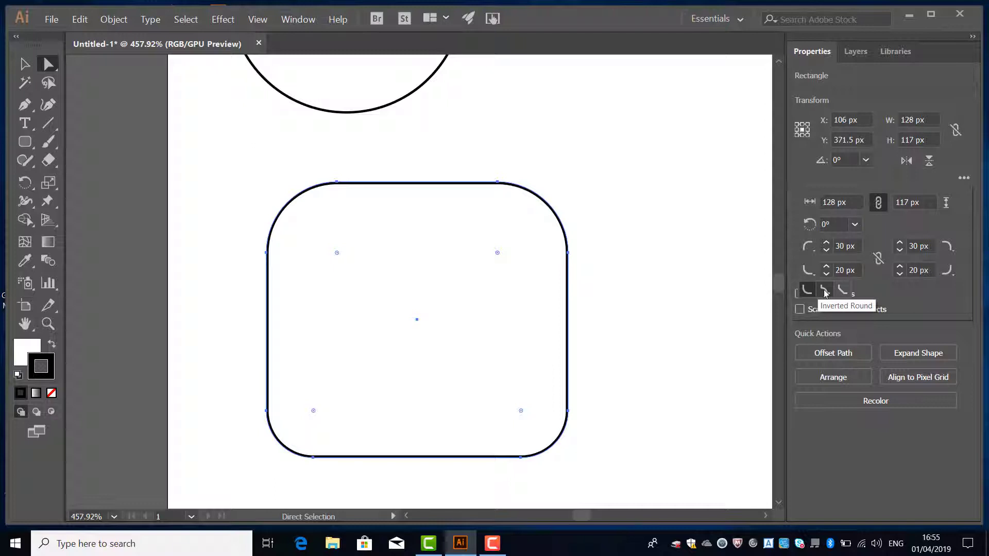
click(824, 291)
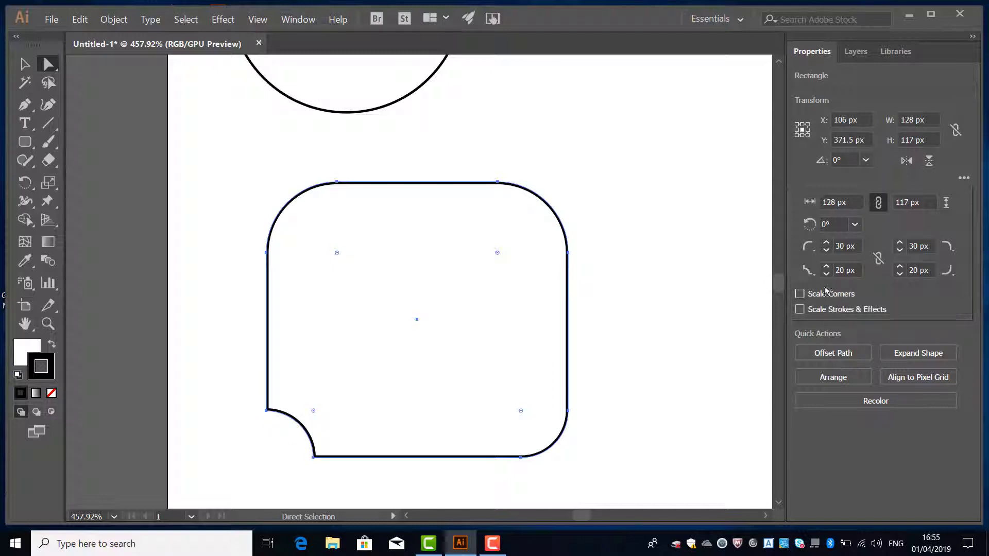
click(953, 276)
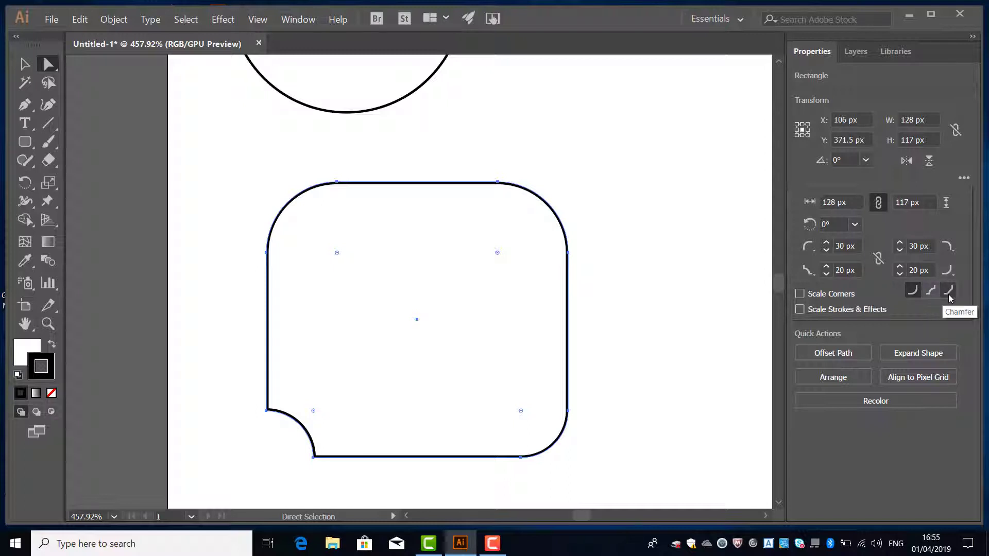
click(933, 291)
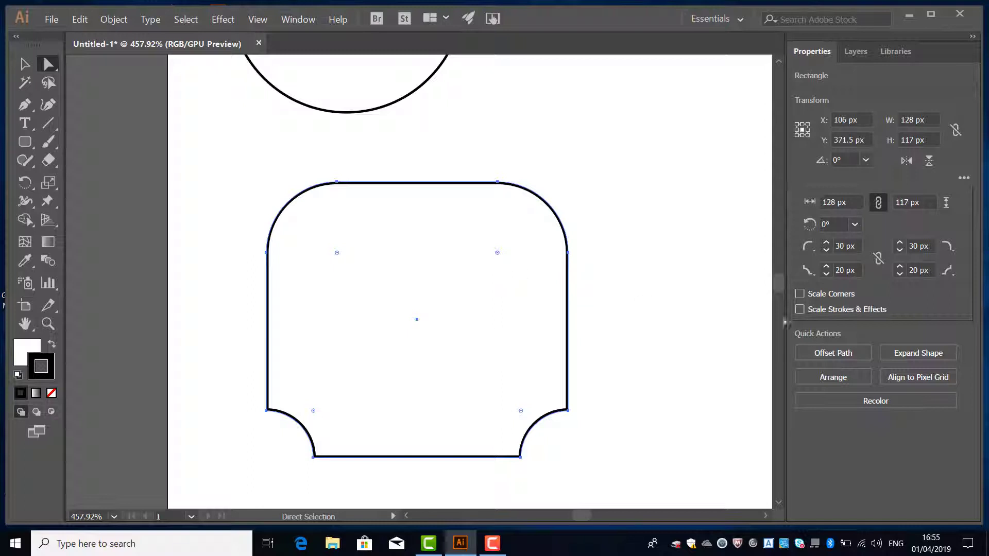
click(948, 247)
click(933, 267)
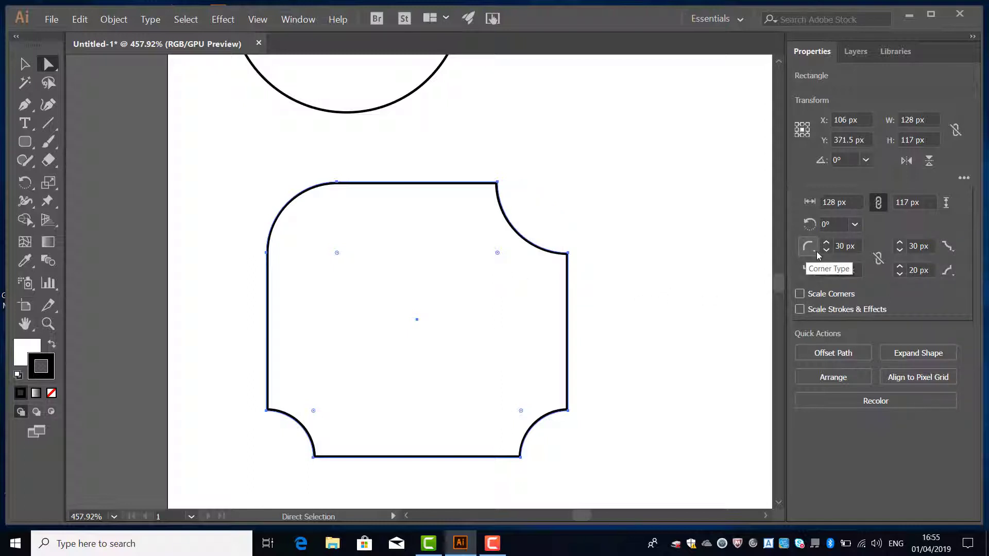
click(814, 249)
- Make the top-left corner Inverted Round, reset both top radii to 20 px, and relink the corner radii
click(827, 270)
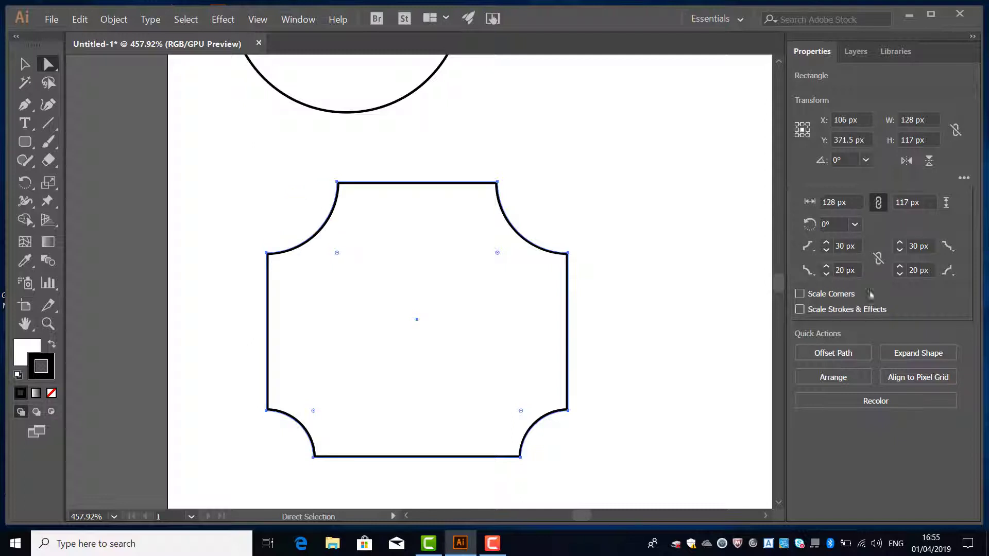
double_click(840, 246)
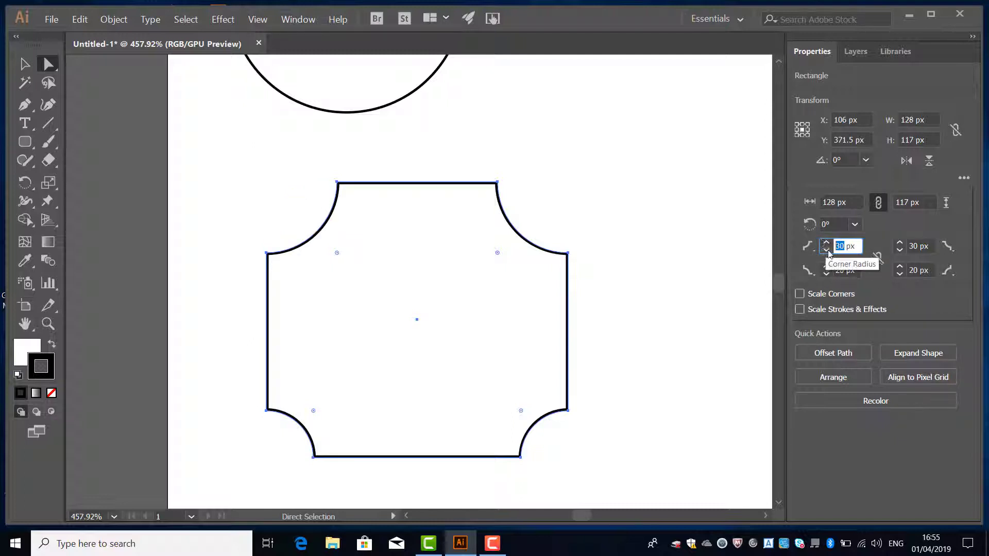
text(20)
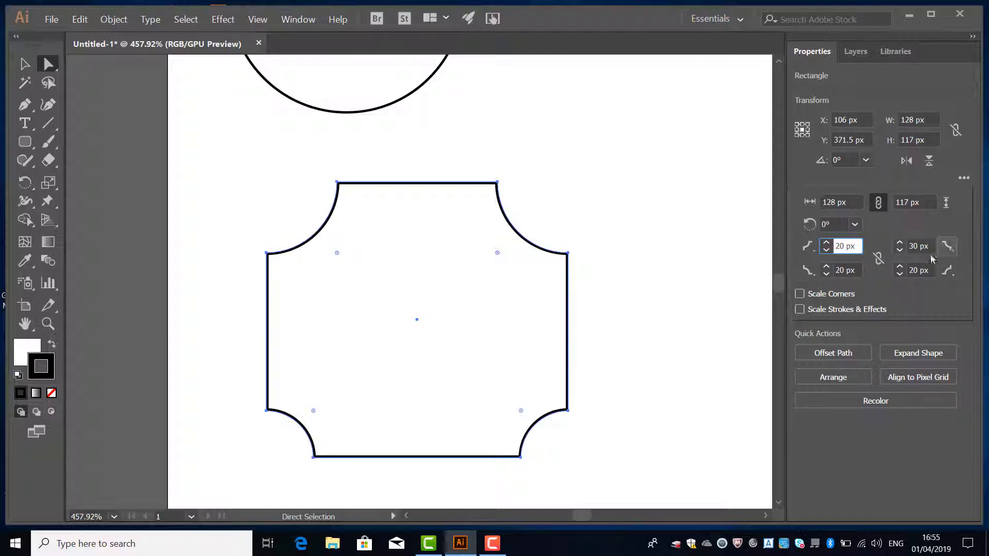
double_click(914, 247)
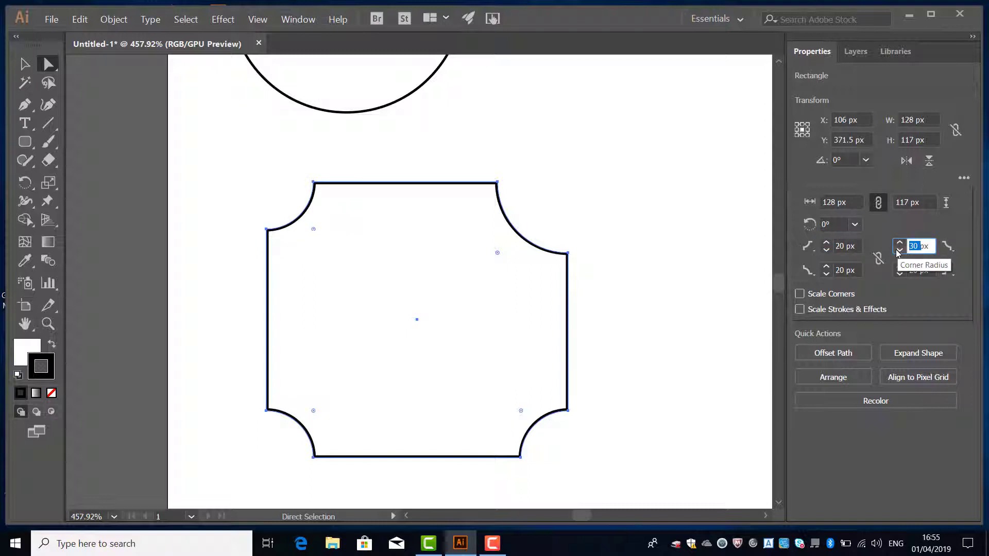
text(20)
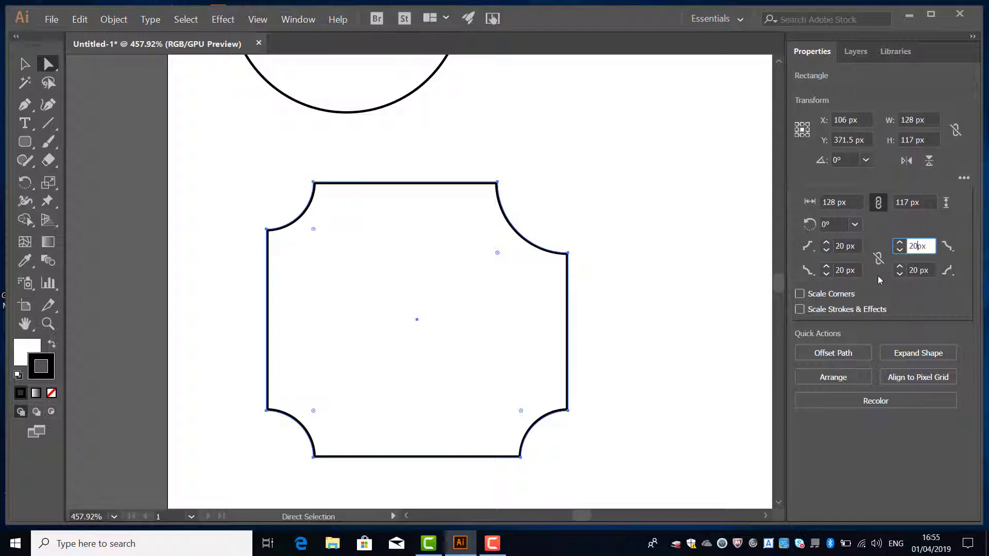
key(Return)
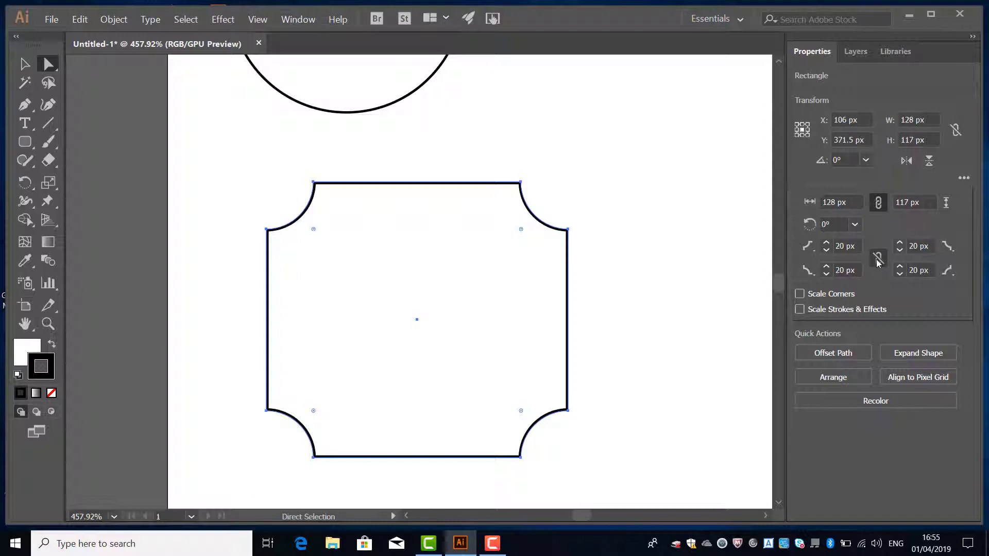
click(879, 261)
- Drag the corner widgets to enlarge all four inverted corners to about 35 px
click(314, 231)
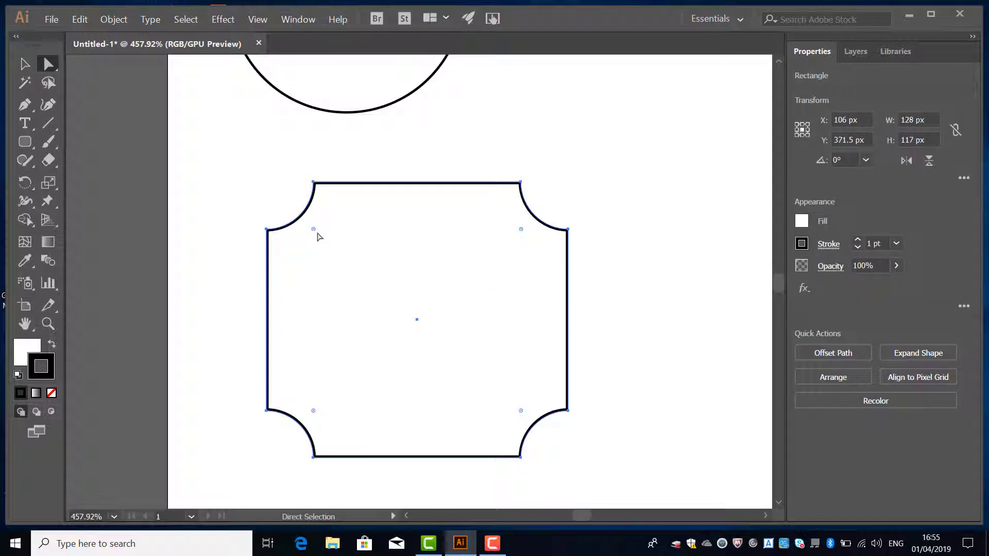
drag(314, 230, 340, 257)
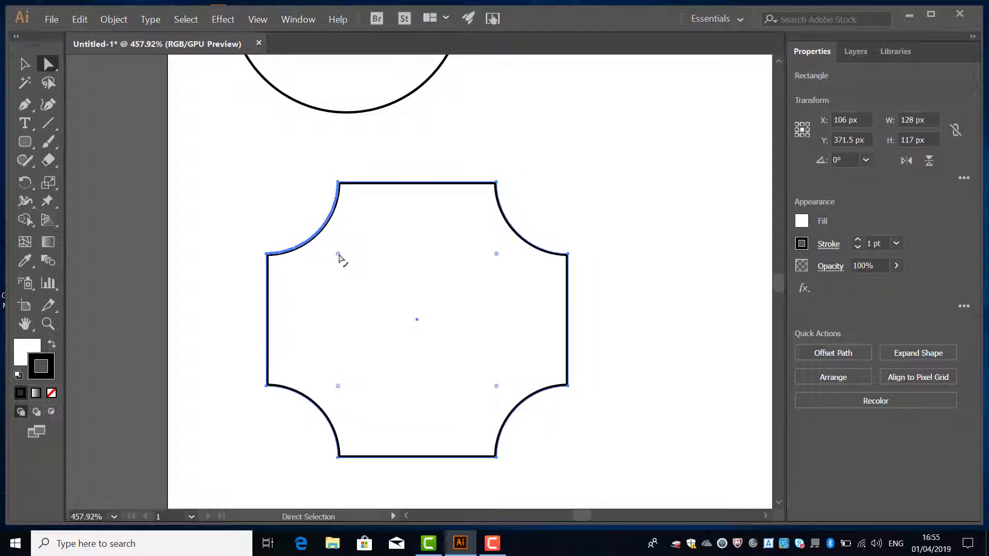
drag(338, 256, 355, 271)
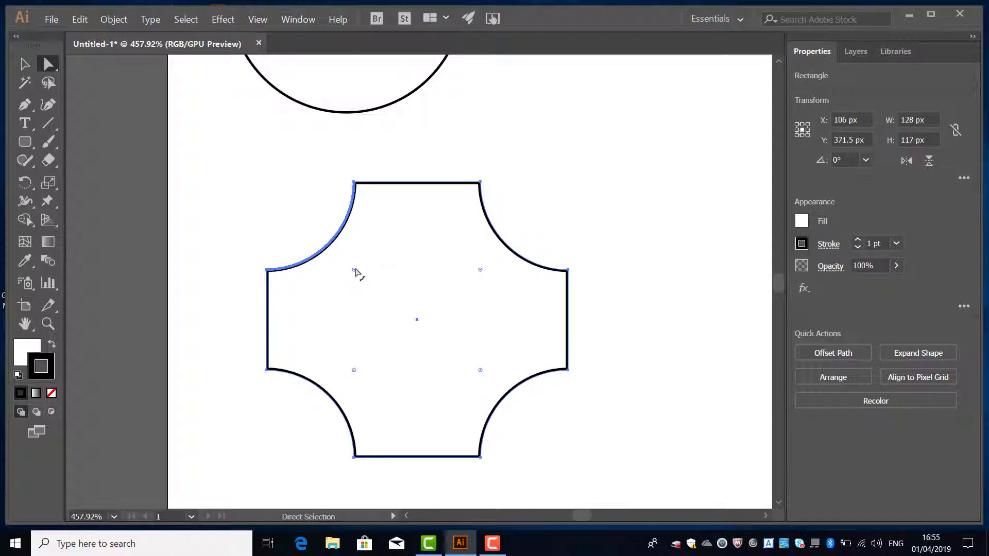
- Fit the artboard in the window and select the Polygon tool
click(257, 19)
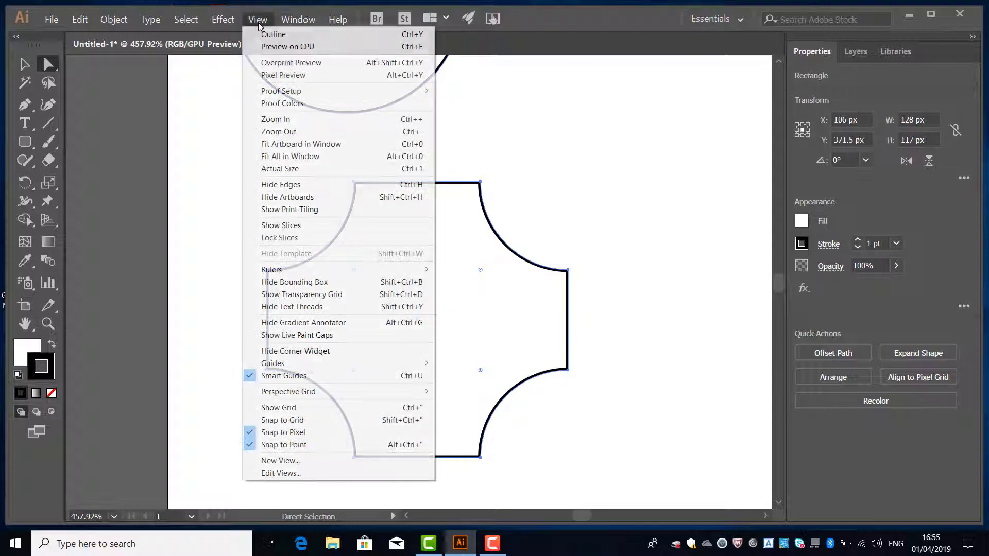
click(316, 144)
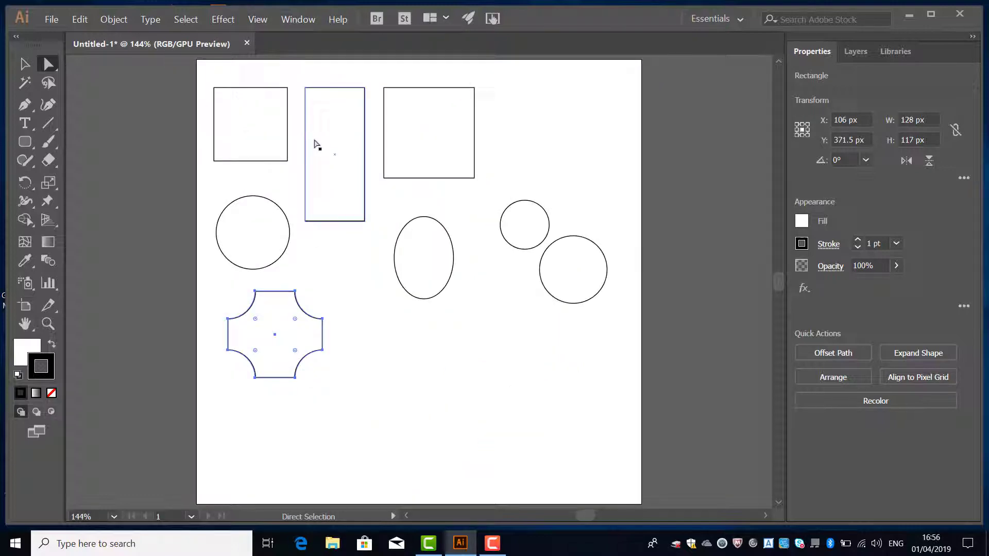
drag(32, 143, 93, 201)
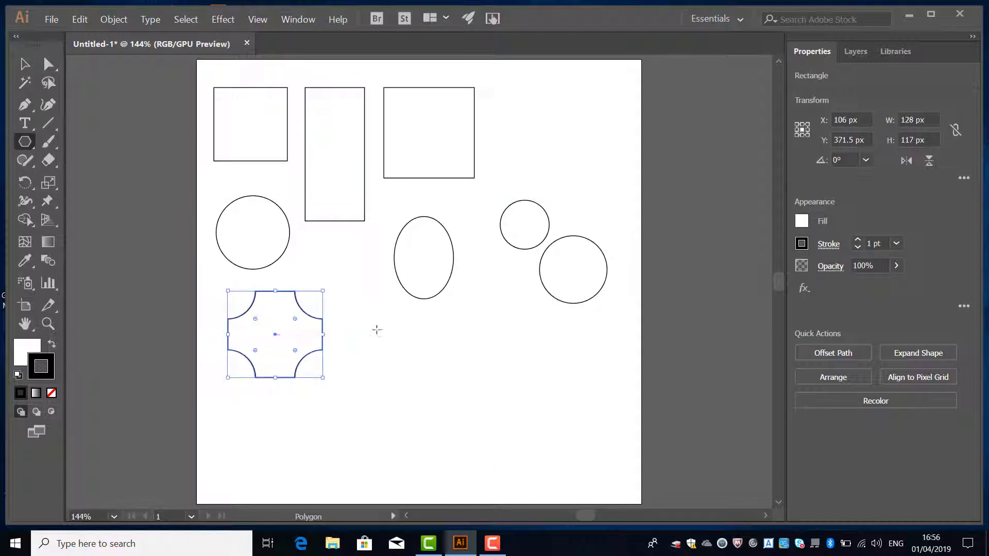
- Draw a large tilted hexagon and an upright 106.232 × 92 px hexagon beside the rectangle
drag(380, 335, 398, 380)
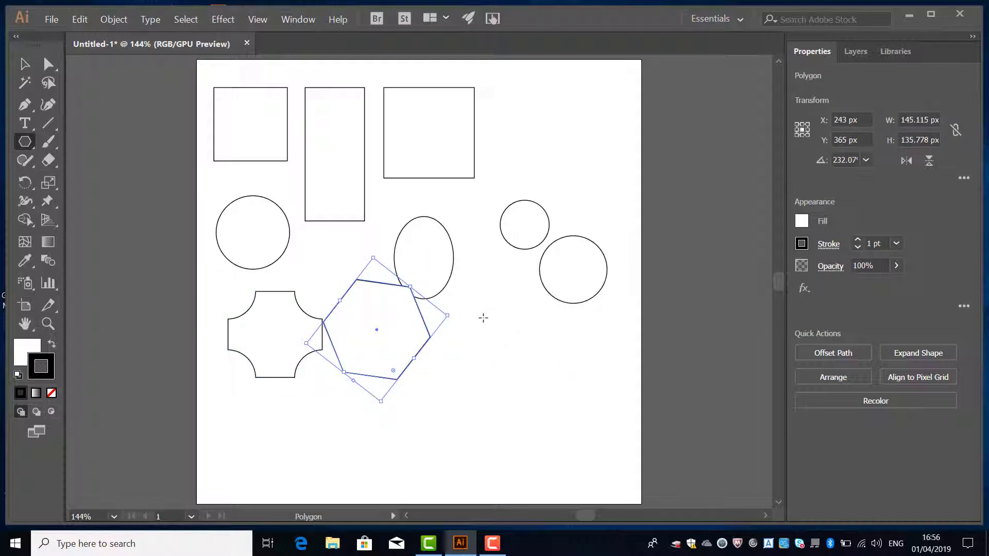
drag(480, 311, 520, 346)
key(shift)
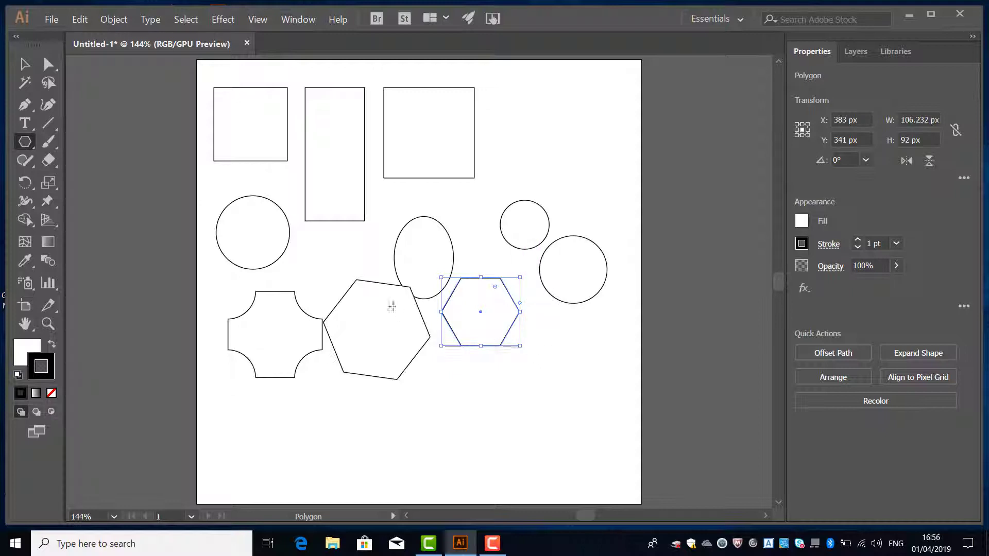
- Draw a 181.865 × 157.5 px triangle right of the upright hexagon by reducing a polygon to three sides
click(38, 148)
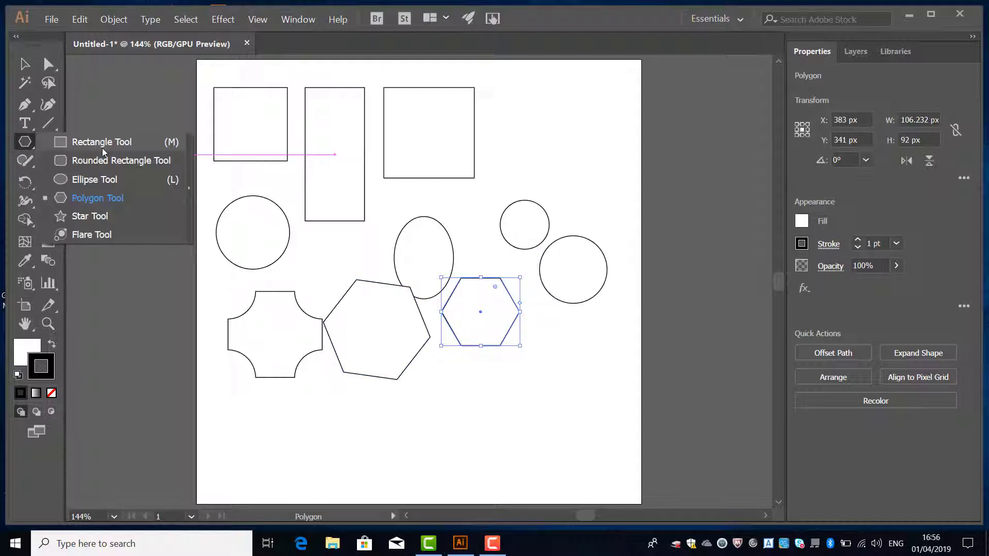
click(85, 199)
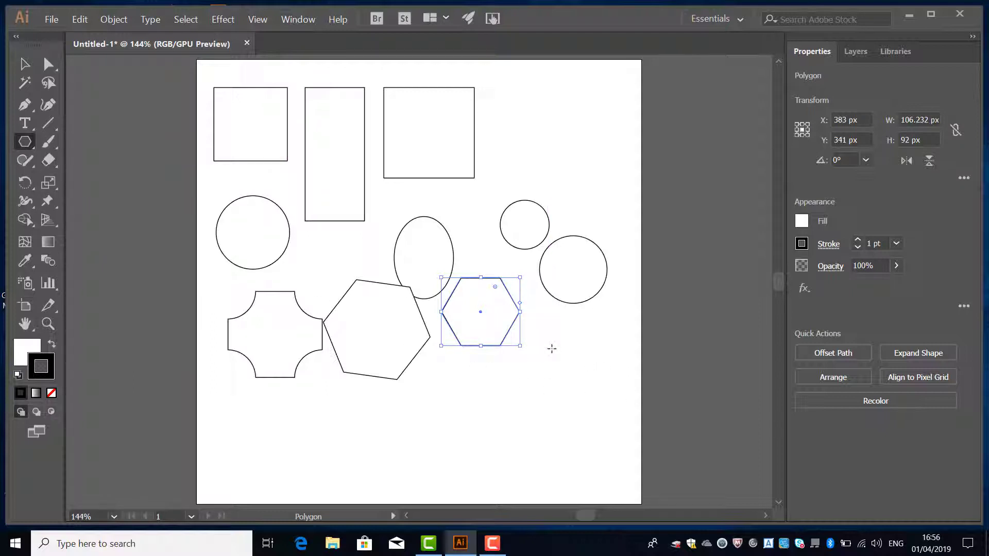
drag(542, 333, 564, 371)
key(Up)
key(Up)
key(Up)
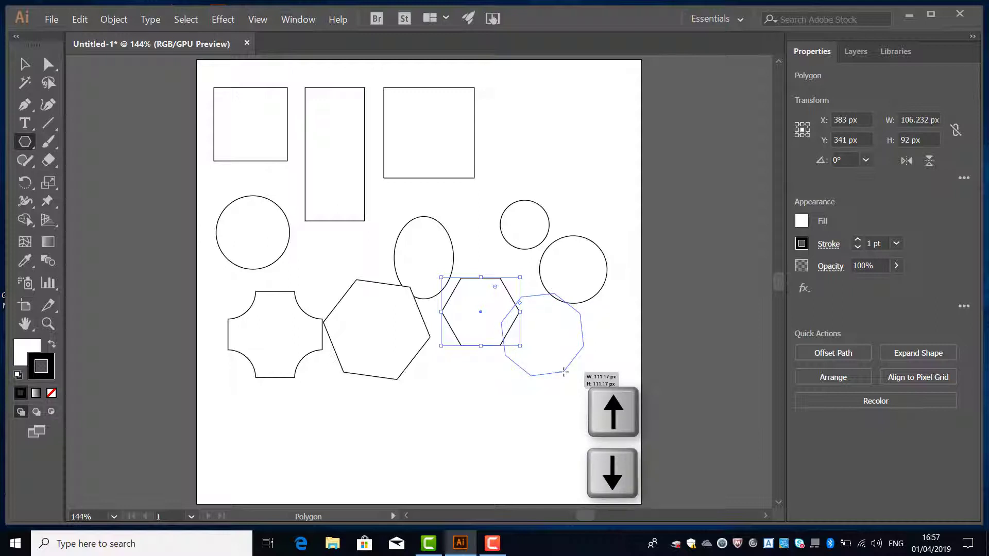
key(Down)
key(Down)
key(Down)
key(Down)
key(Down)
drag(563, 371, 597, 386)
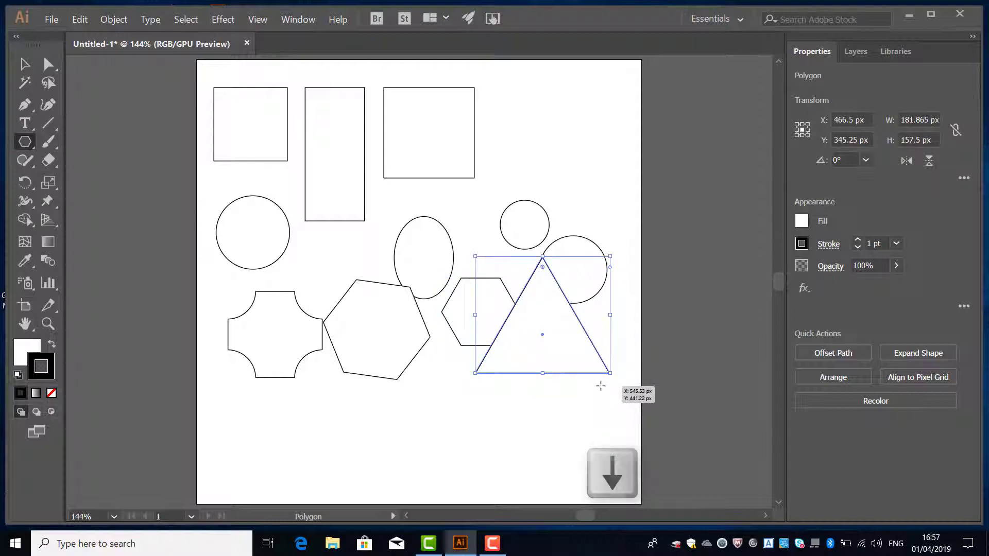
- With the Star tool, draw a 116 × 111 px star and a larger straight-armed 150.806 × 143.425 px star
click(28, 146)
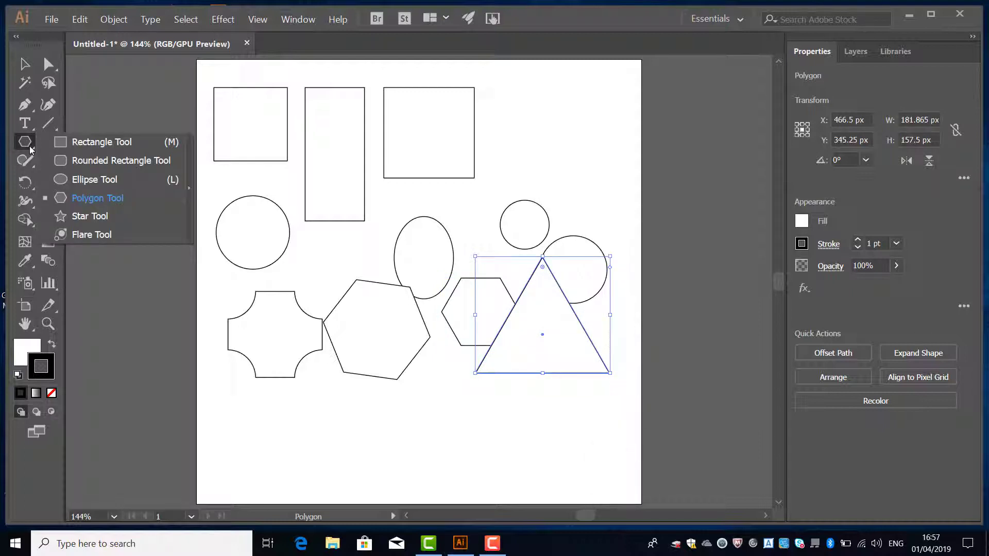
click(90, 216)
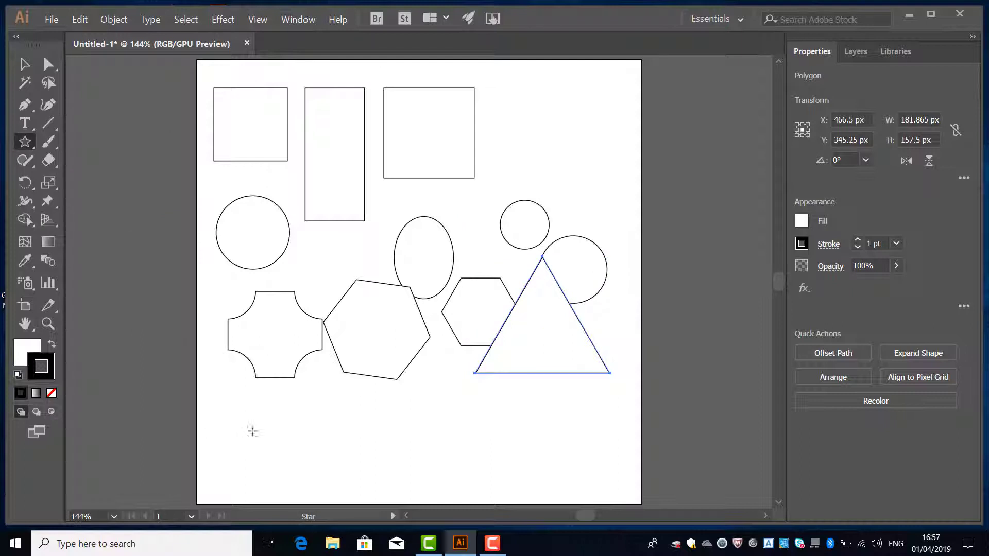
drag(248, 432, 275, 468)
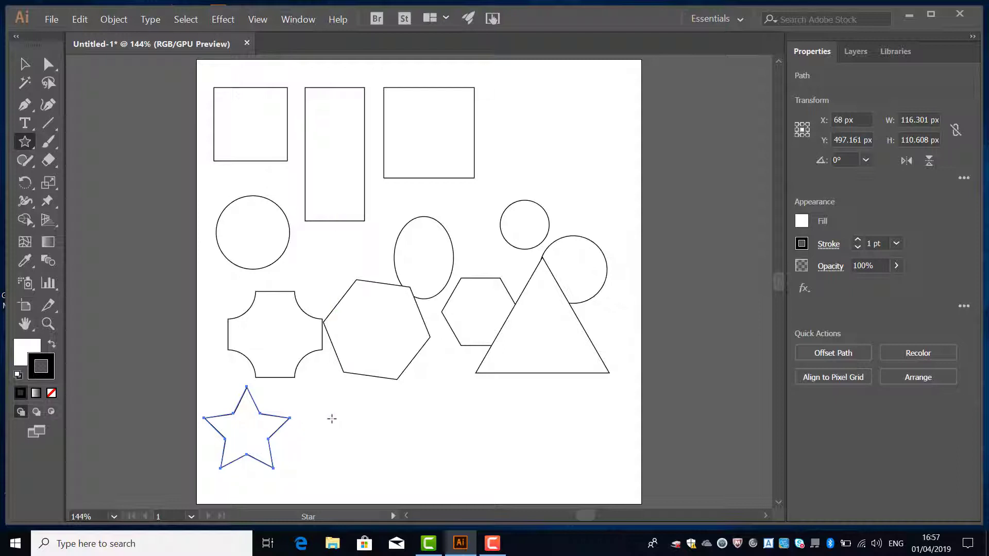
drag(331, 418, 365, 465)
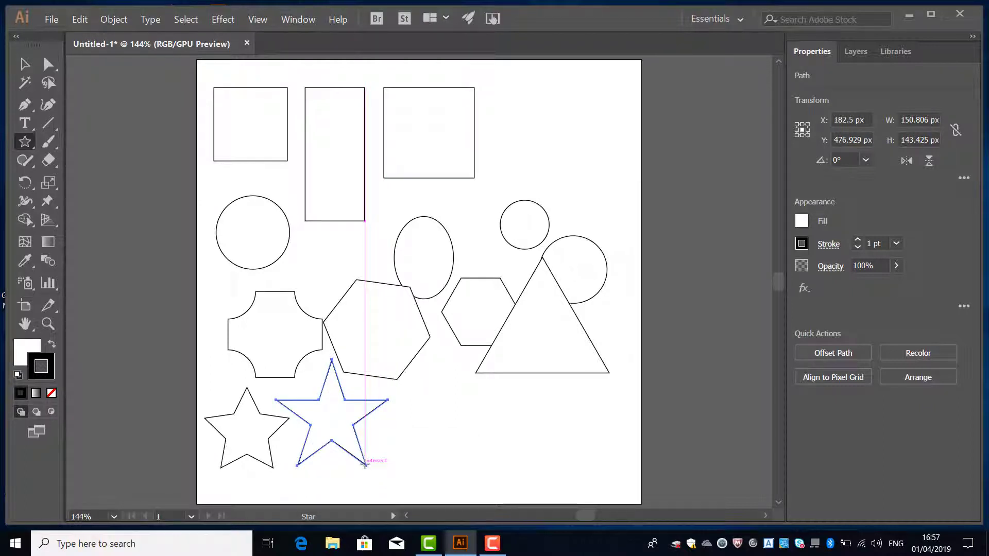
- Create a star with 6 points, Radius 1 of 80 px and Radius 2 of 40 px
click(437, 418)
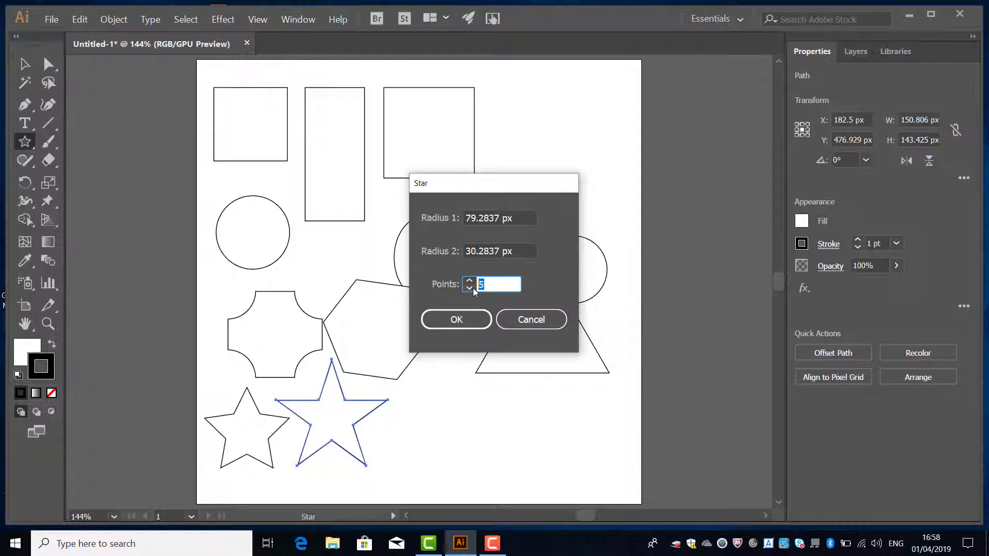
text(6)
drag(498, 219, 464, 217)
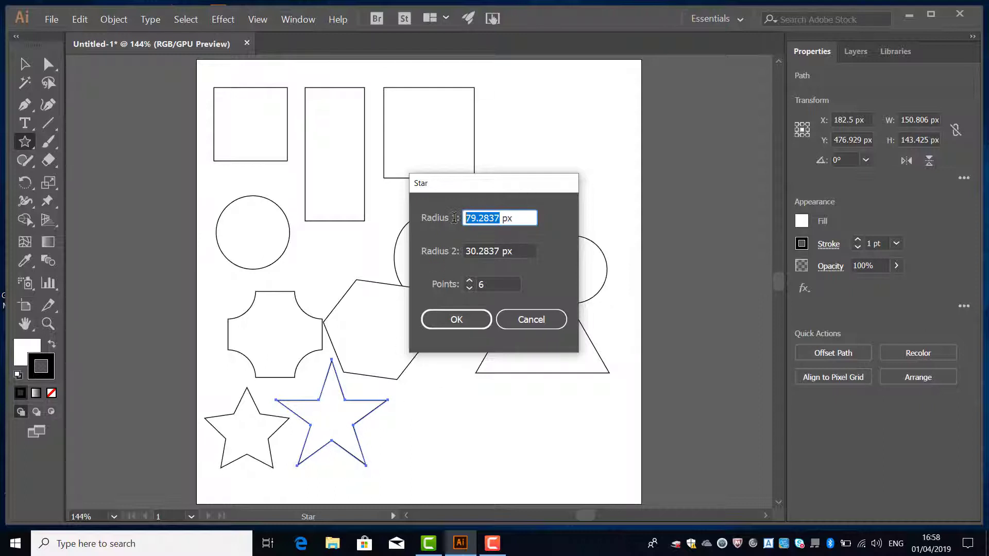
text(80)
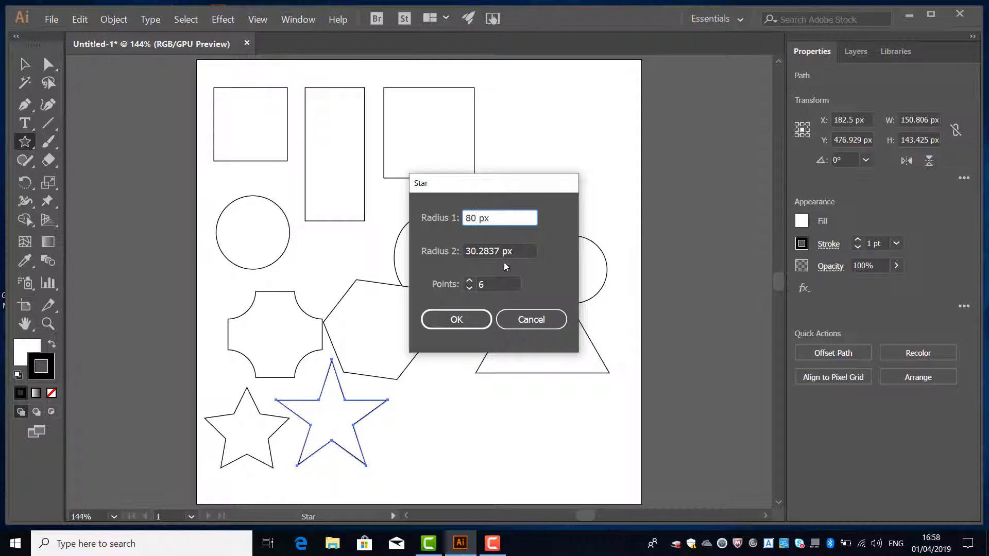
key(Tab)
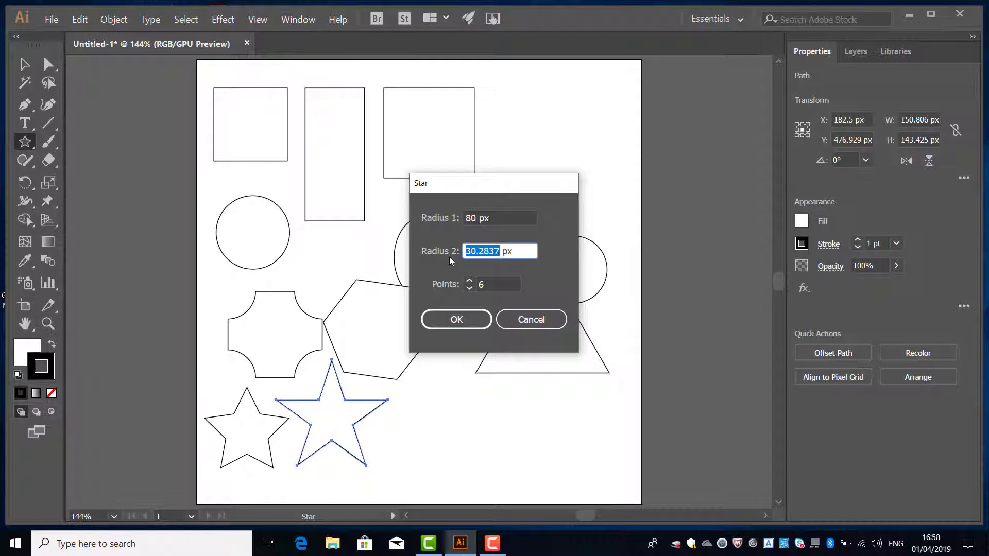
text(40)
click(461, 321)
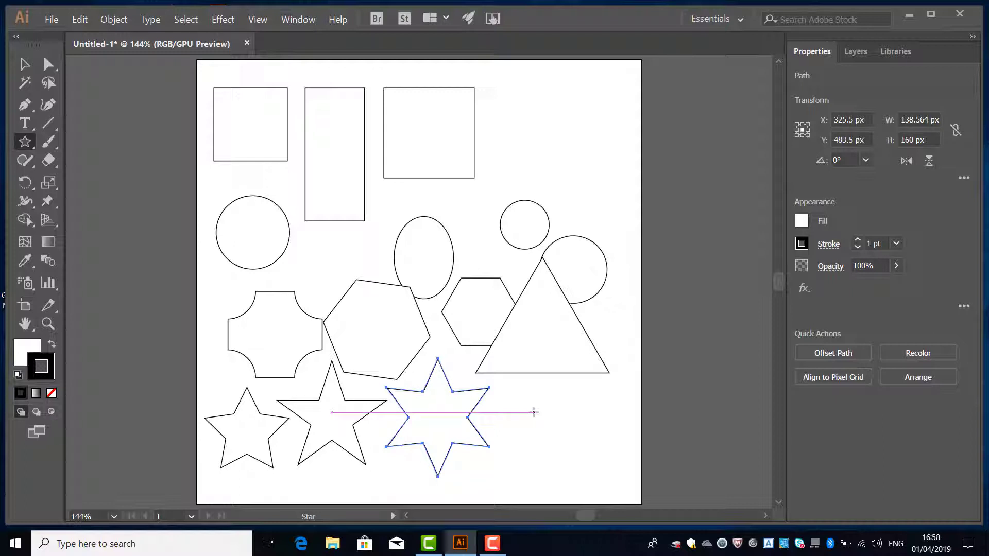
- Draw a ten-point star of about 181 × 183 px at the right end of the bottom row
drag(534, 412, 587, 454)
key(Up)
key(Up)
key(Up)
key(Down)
key(Down)
key(Down)
key(Down)
key(Up)
key(Up)
key(Up)
key(Up)
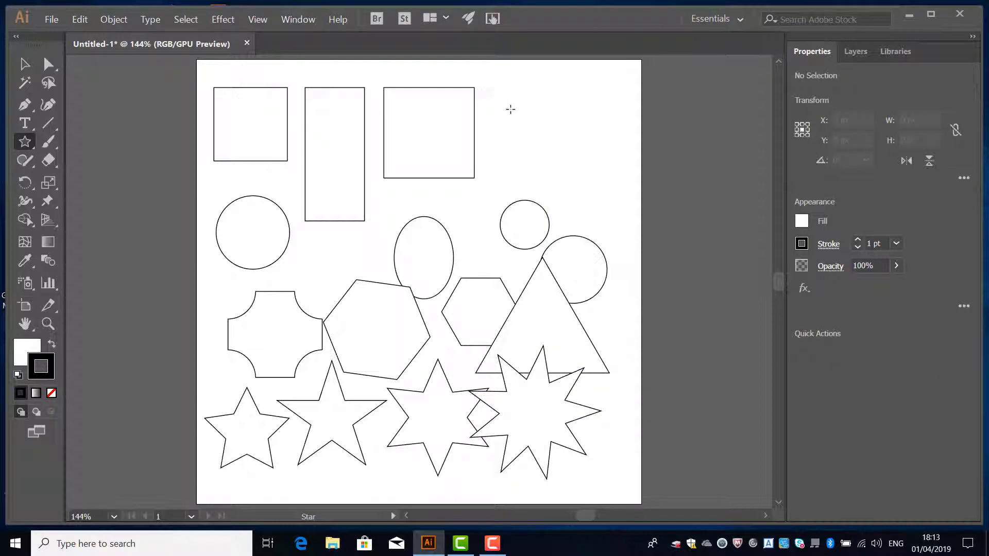
- Draw a thin, spiky 148.6 × 146.688 px star at the artboard's top right with lengthened outer points
drag(510, 109, 546, 152)
key(ctrl)
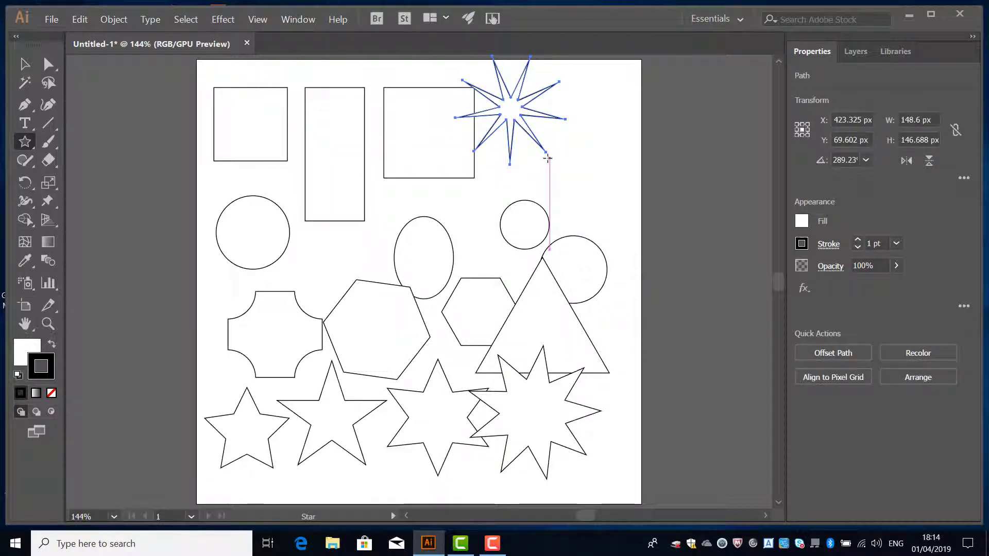